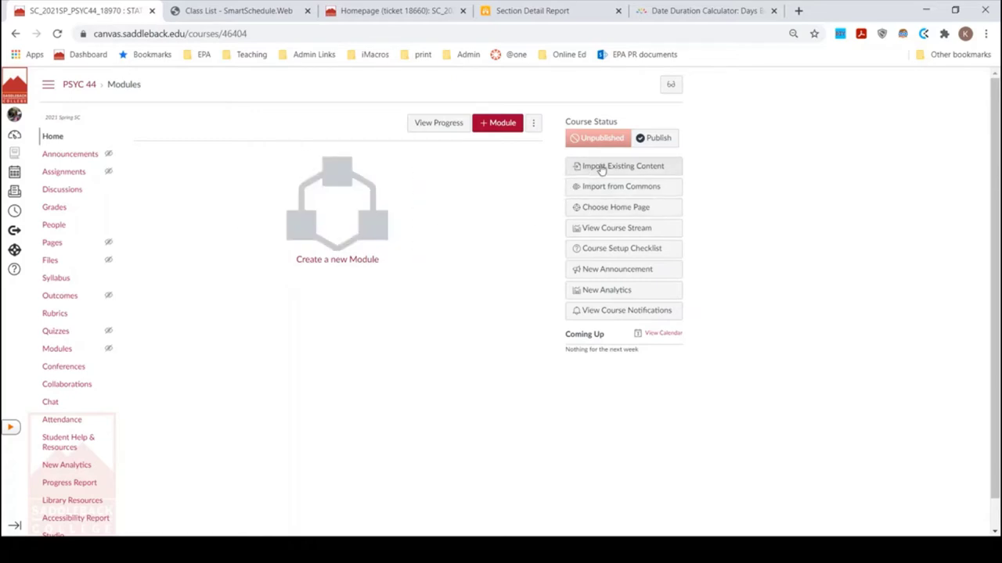
Step: Set up a content import that copies all content from the Canvas course SC_2020FA_PSYC44_80960
left_click(601, 168)
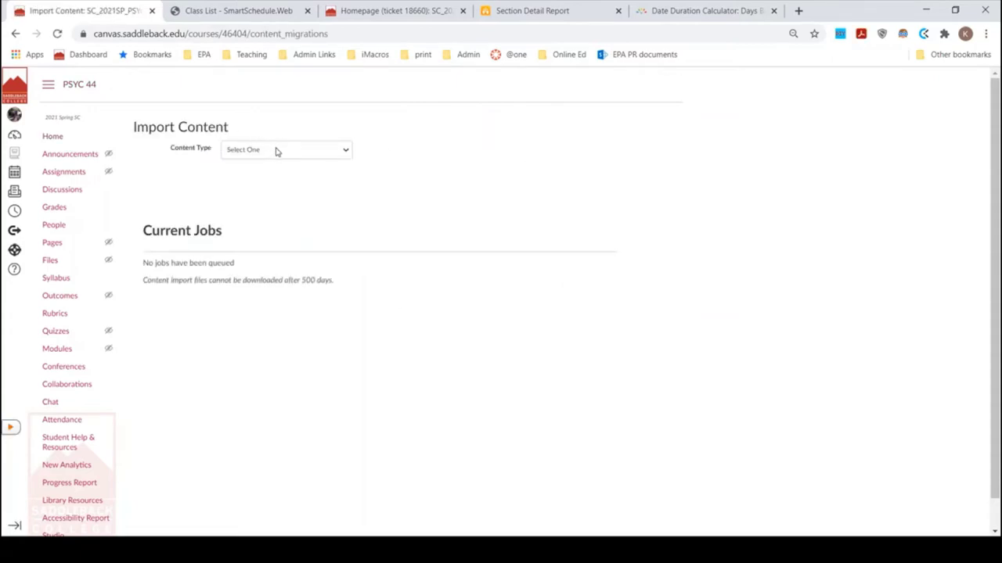
left_click(269, 175)
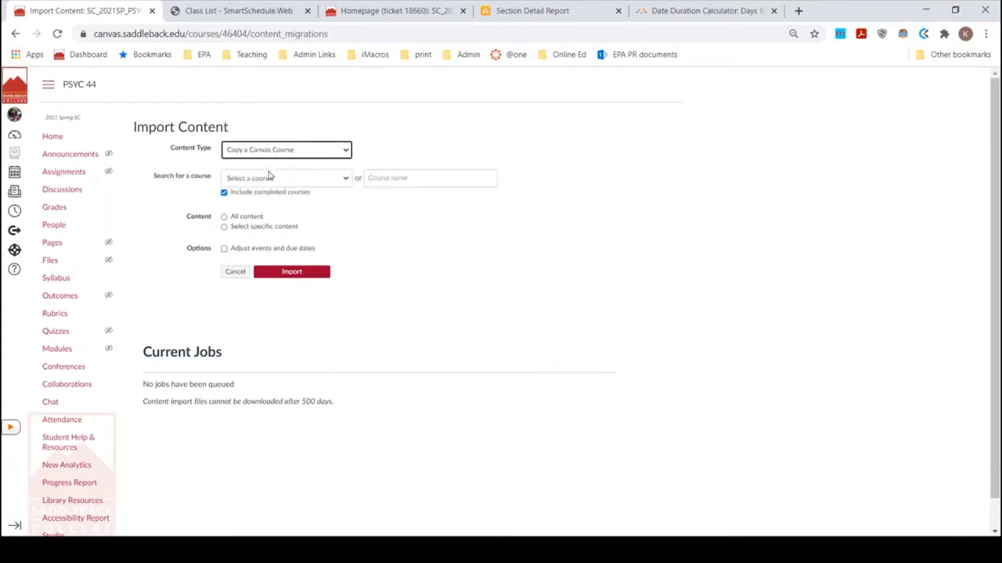
left_click(280, 186)
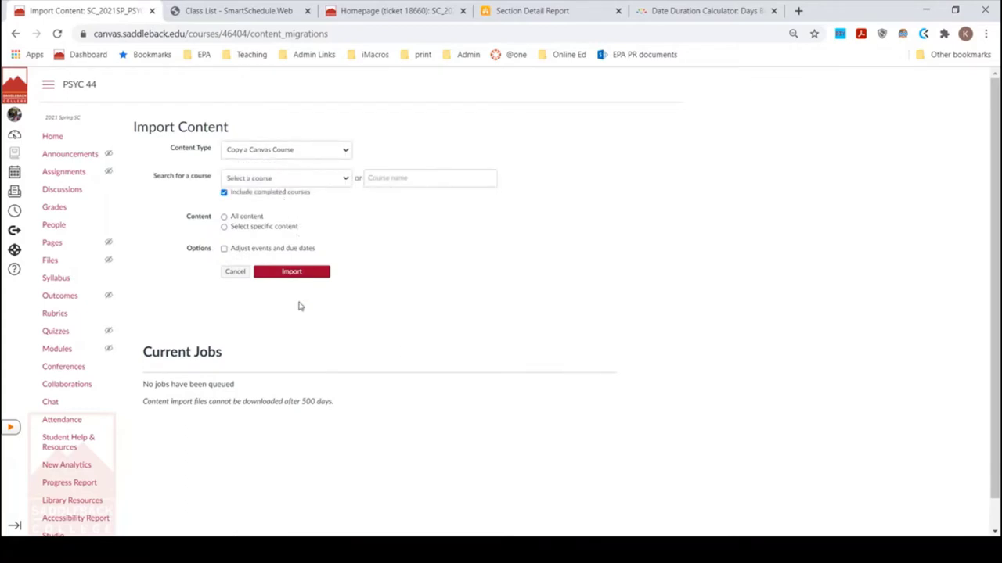
left_click(282, 354)
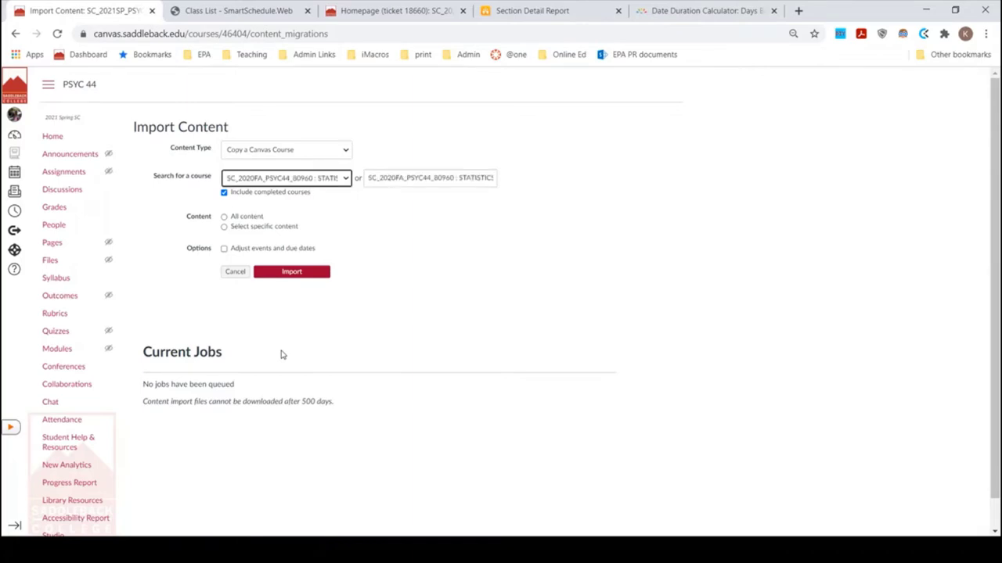
left_click(223, 219)
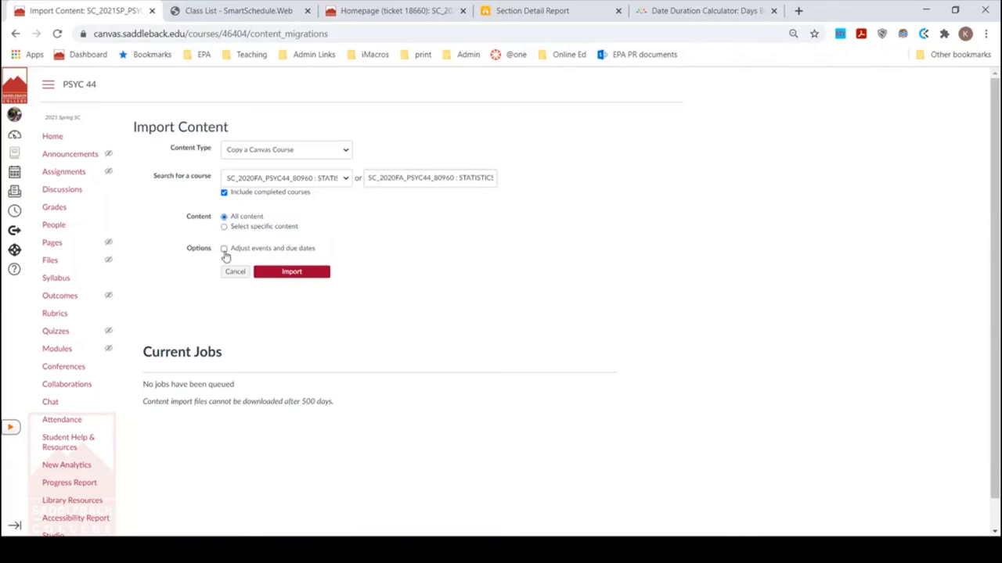
Step: Enable adjusting events and due dates for the import and set the new beginning date to Jan 18, 2021
left_click(225, 250)
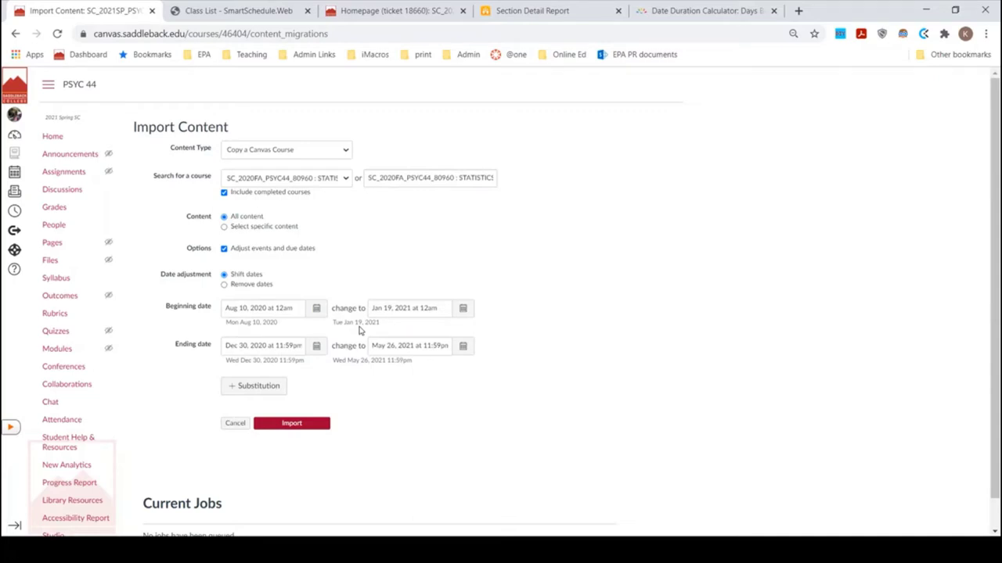
left_click(463, 311)
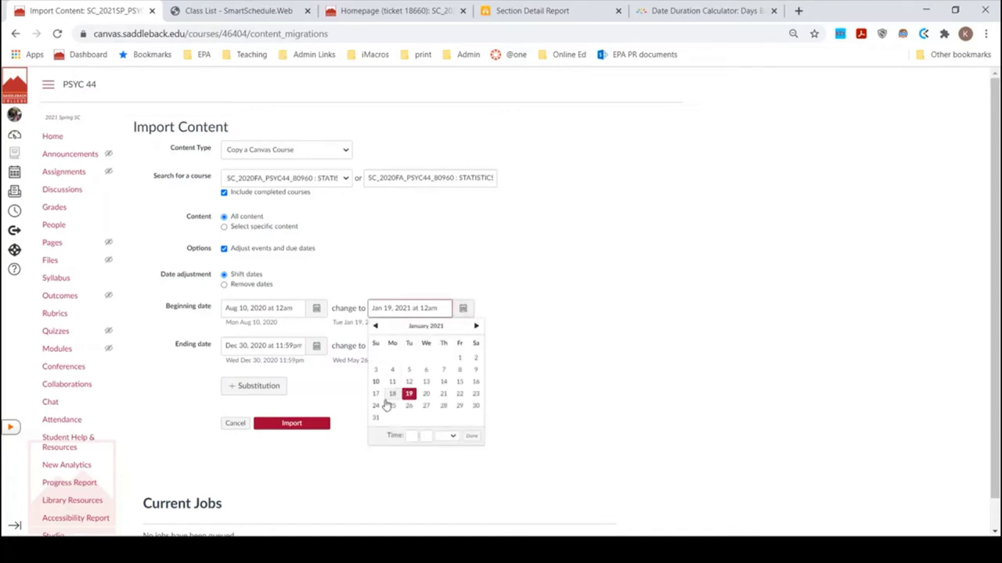
left_click(392, 395)
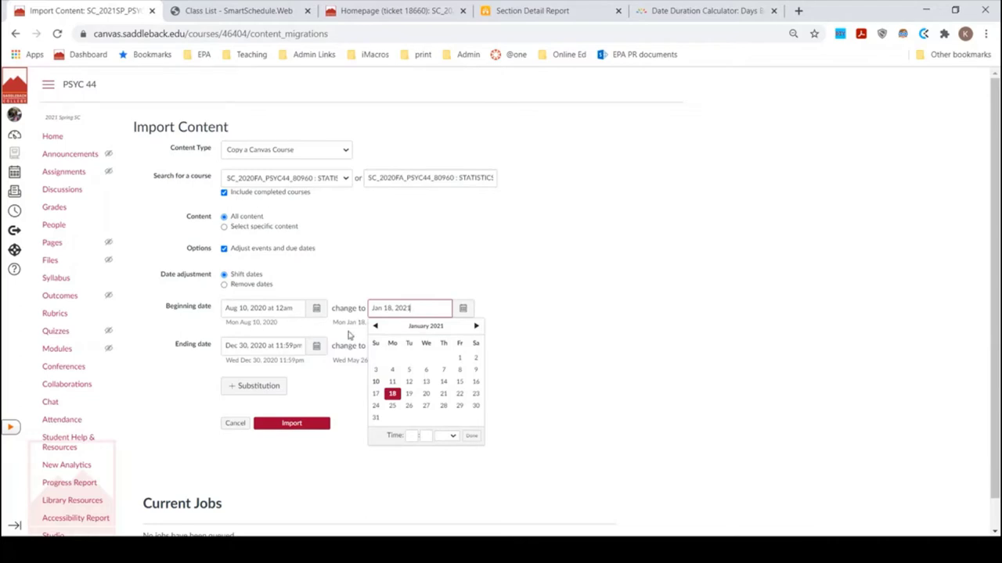
left_click(385, 275)
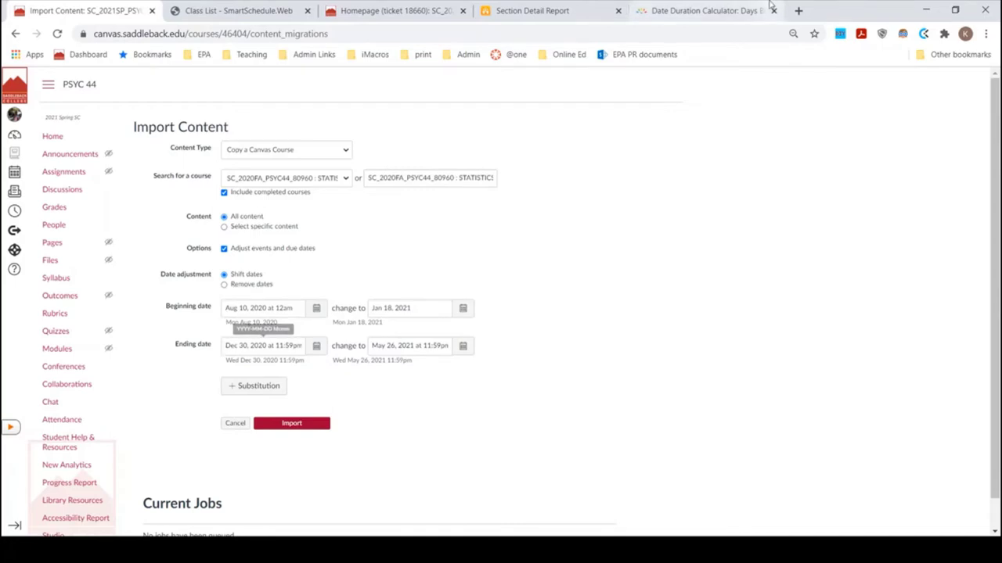
Step: Switch to the timeanddate.com days calculator and set the start date to August 10, 2020
left_click(708, 11)
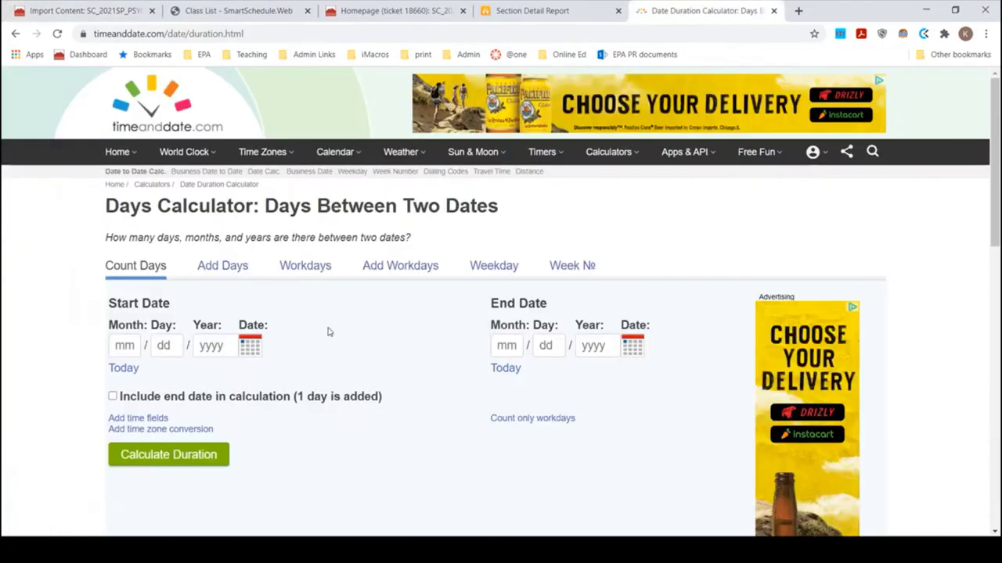
left_click(250, 351)
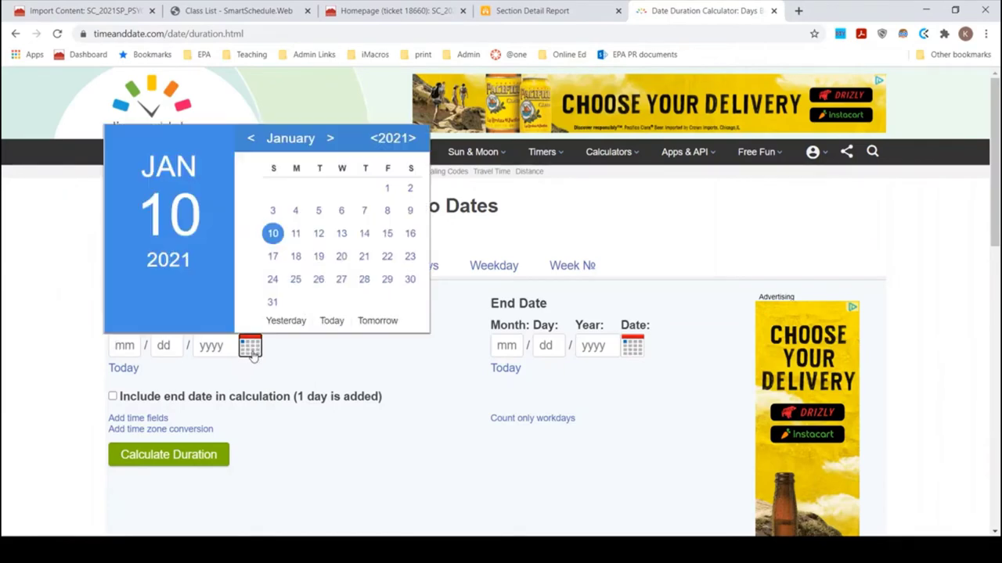
double_click(250, 138)
left_click(251, 138)
left_click(251, 139)
left_click(250, 138)
left_click(296, 233)
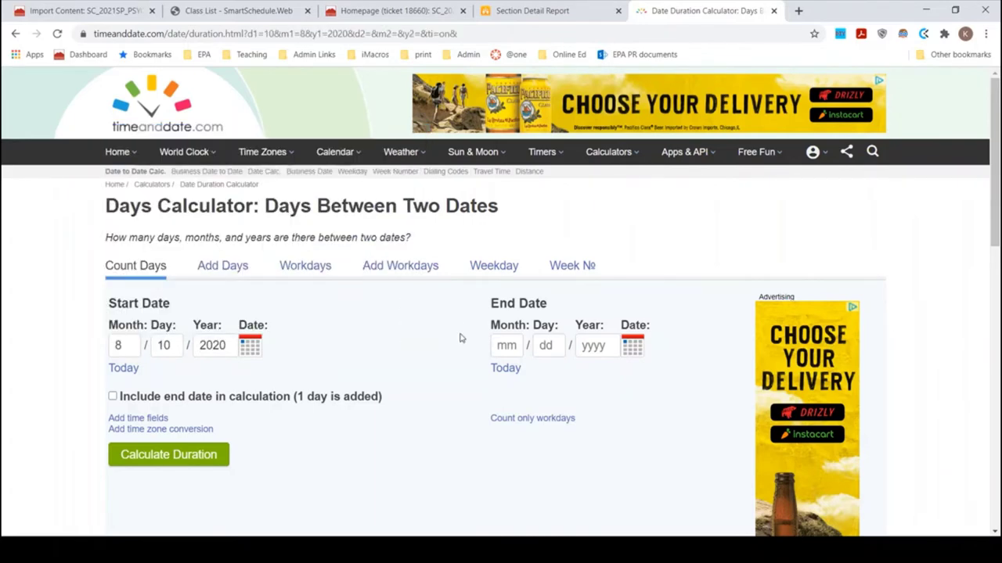
Step: Set the calculator's end date to December 30, 2020 and calculate the duration of the old course
left_click(505, 369)
left_click(635, 347)
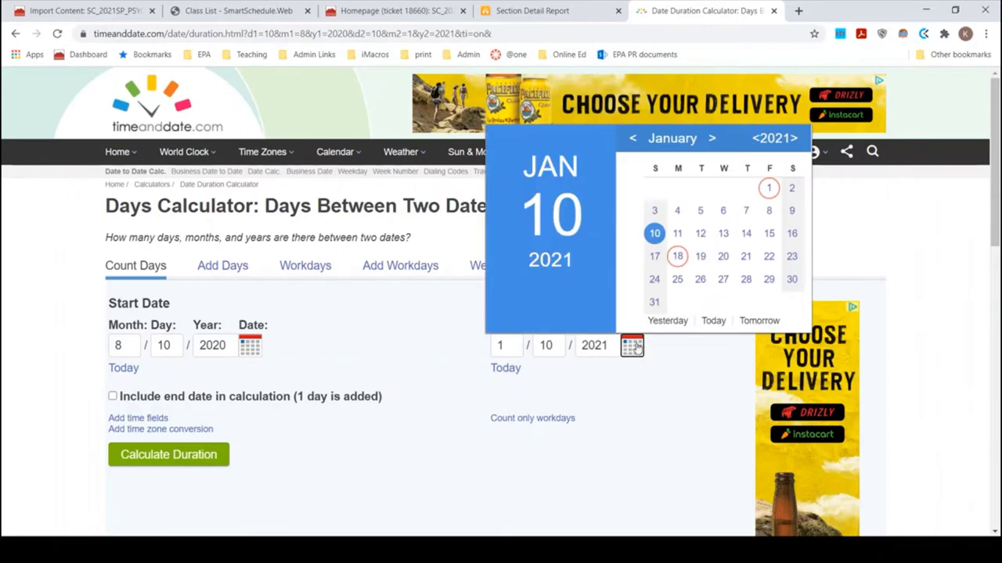
left_click(633, 139)
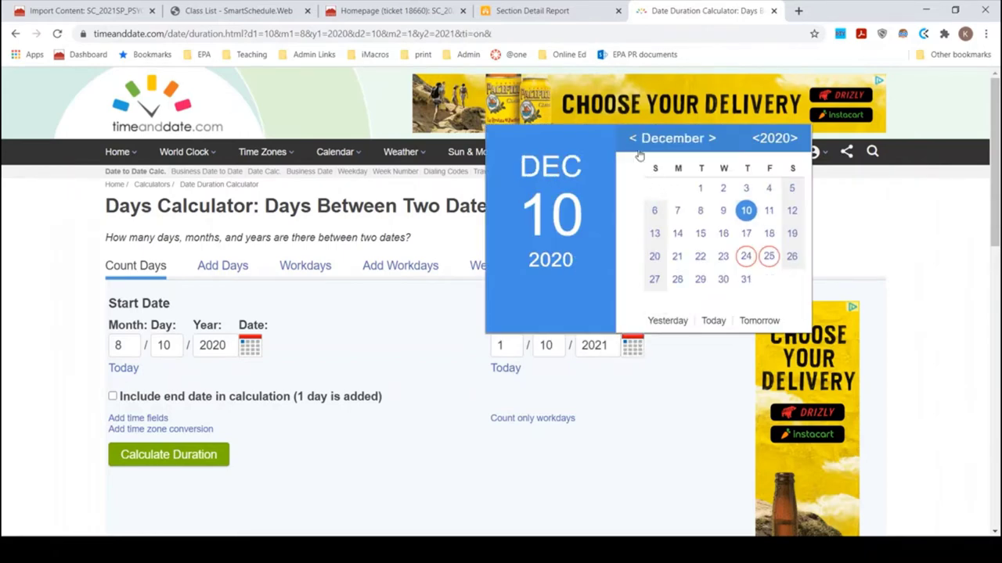
left_click(723, 280)
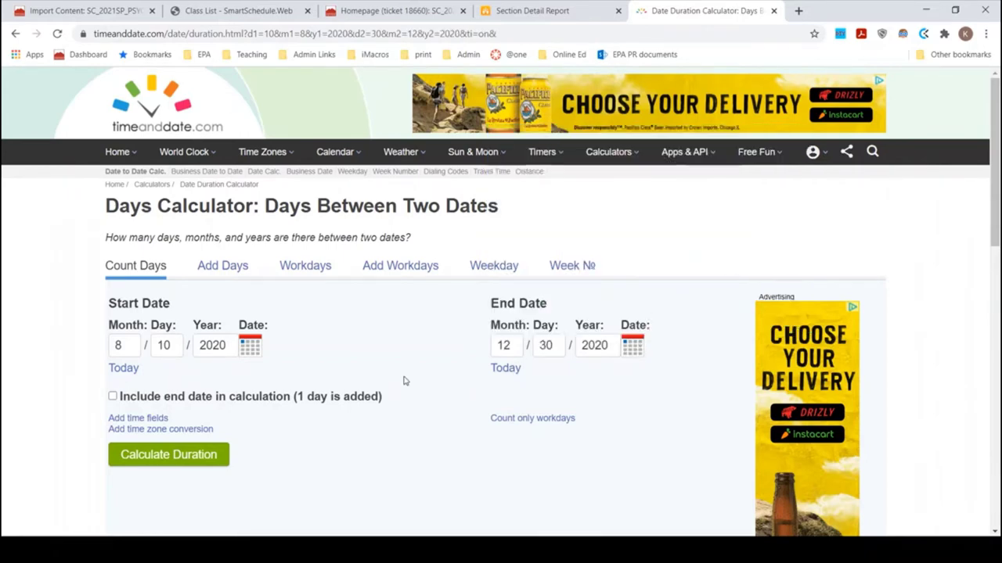
left_click(186, 466)
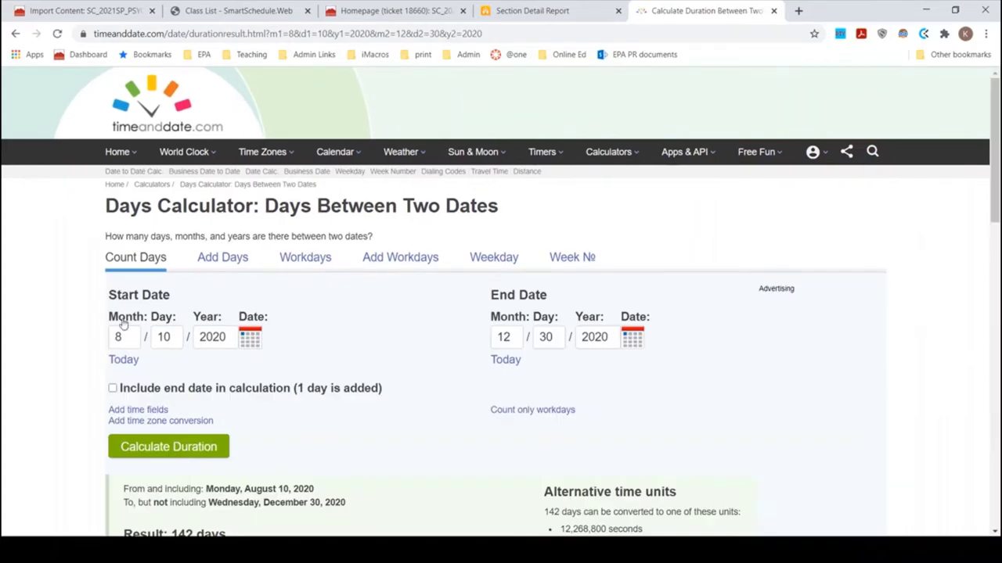
left_click_drag(995, 136, 996, 213)
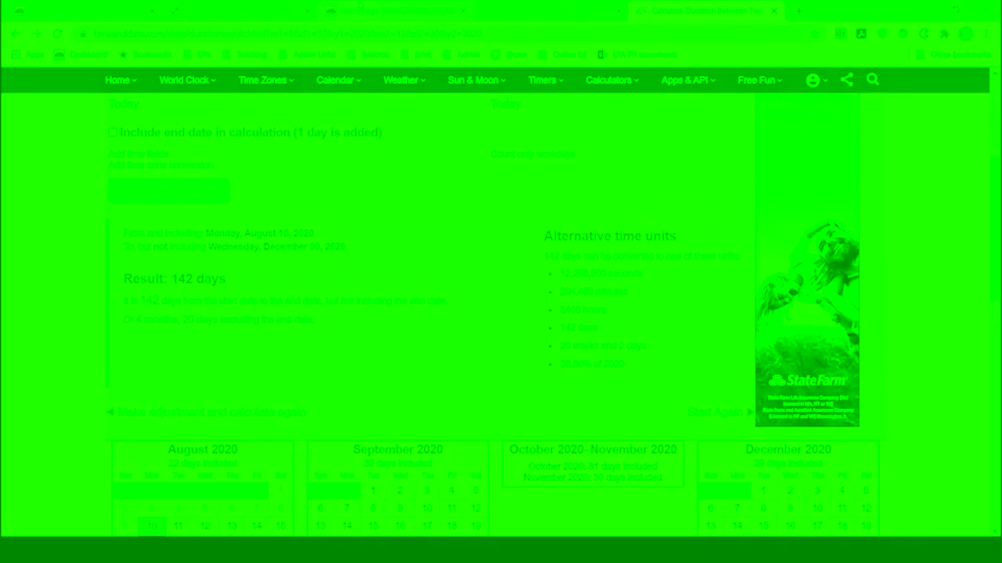
Step: Check the new beginning date on the Canvas import page and set the calculator's start date to January 18, 2021
left_click(78, 7)
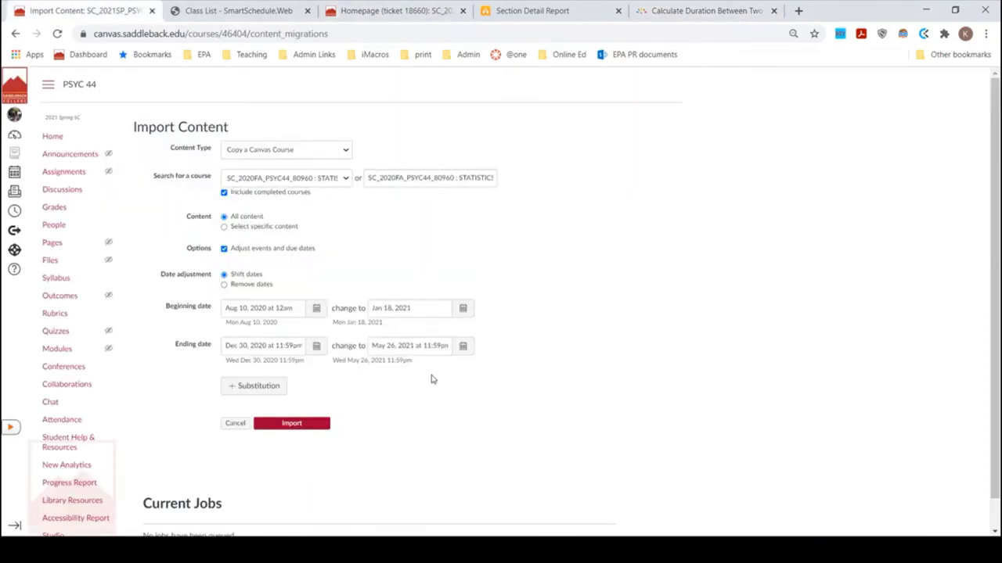
left_click(706, 10)
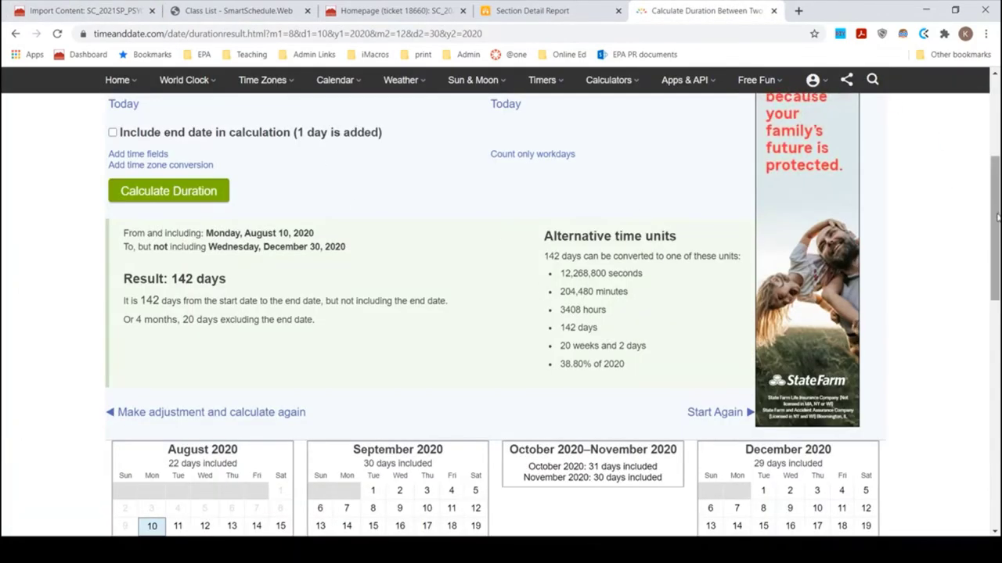
scroll(997, 173, "up", 2)
scroll(997, 174, "up", 2)
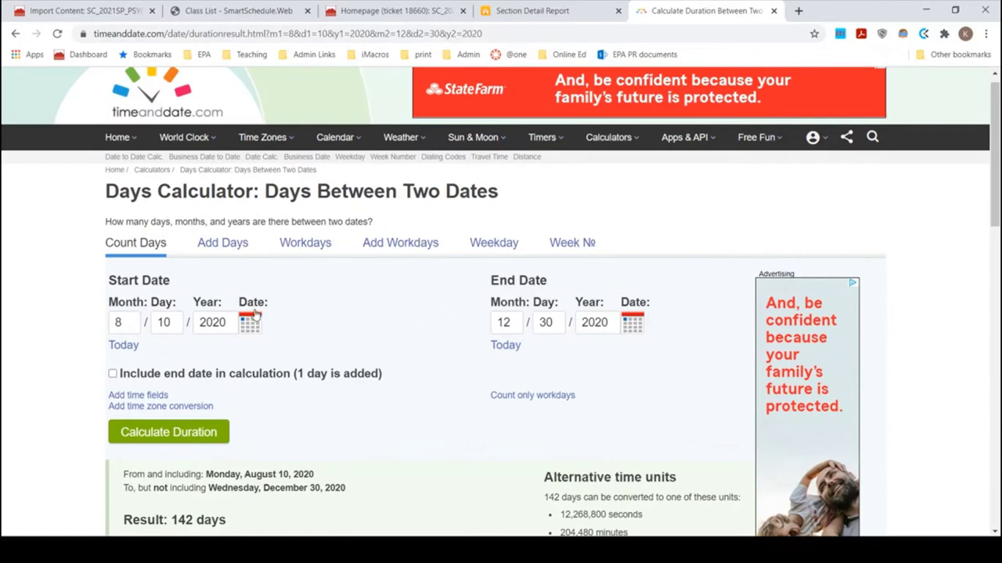
left_click(35, 11)
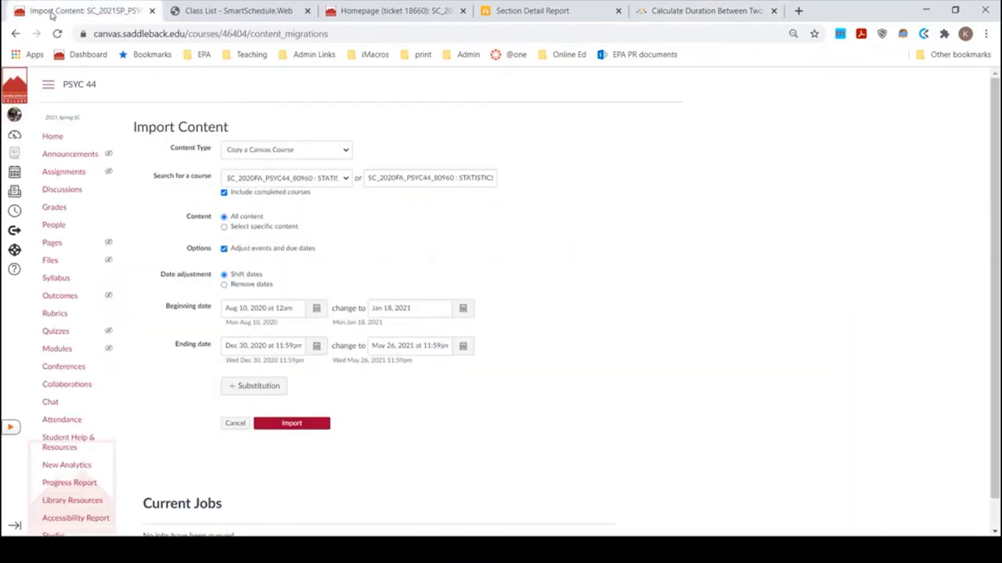
left_click(678, 11)
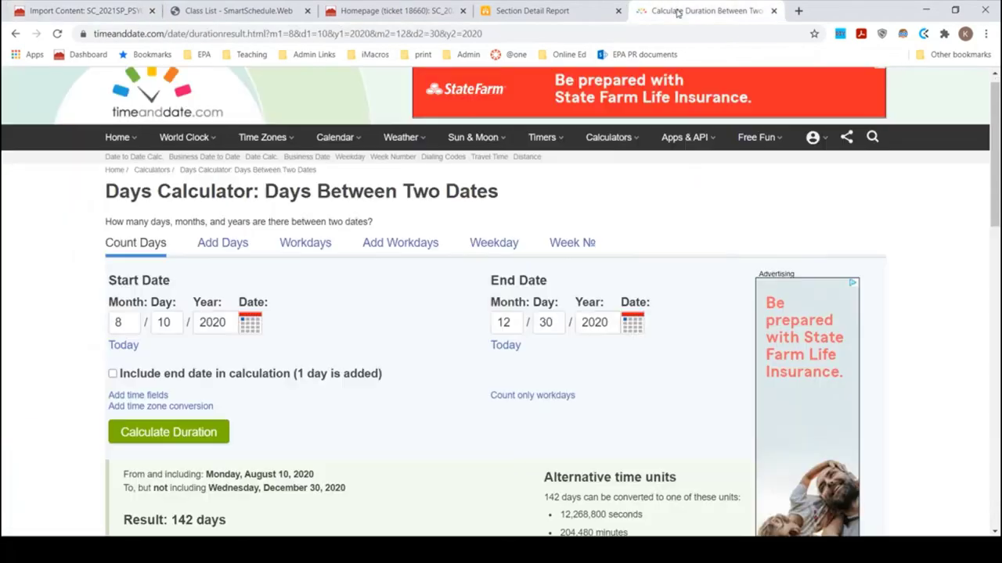
left_click(117, 346)
left_click(250, 324)
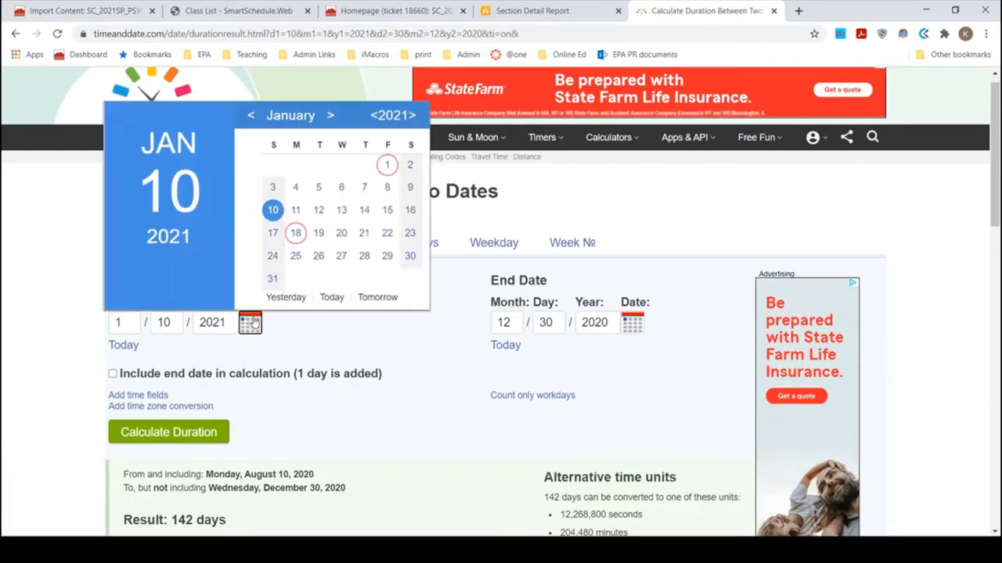
left_click(298, 236)
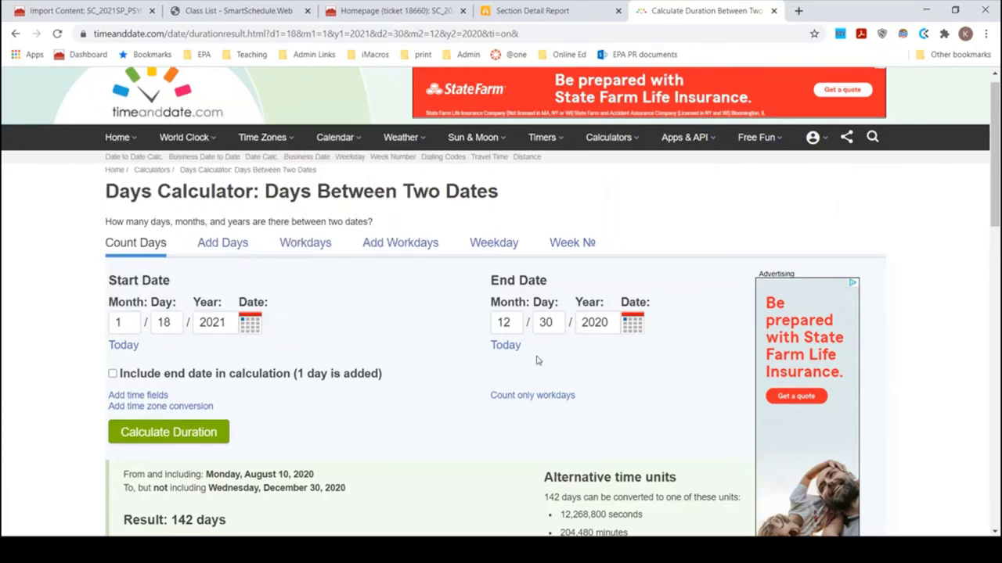
Step: Check the new ending date in Canvas, set the calculator's end date to May 26, 2021 and calculate the new duration
left_click(631, 325)
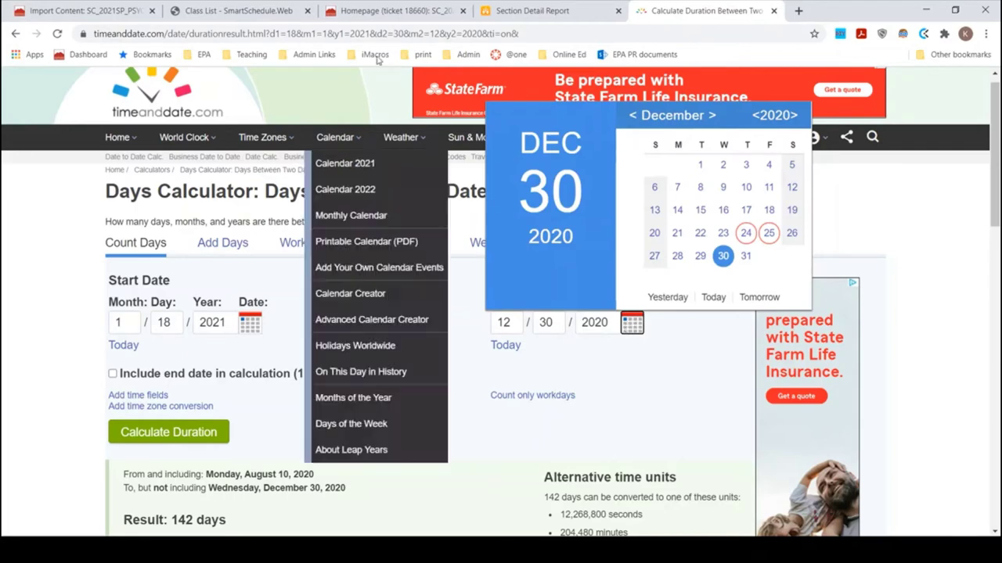
left_click(47, 11)
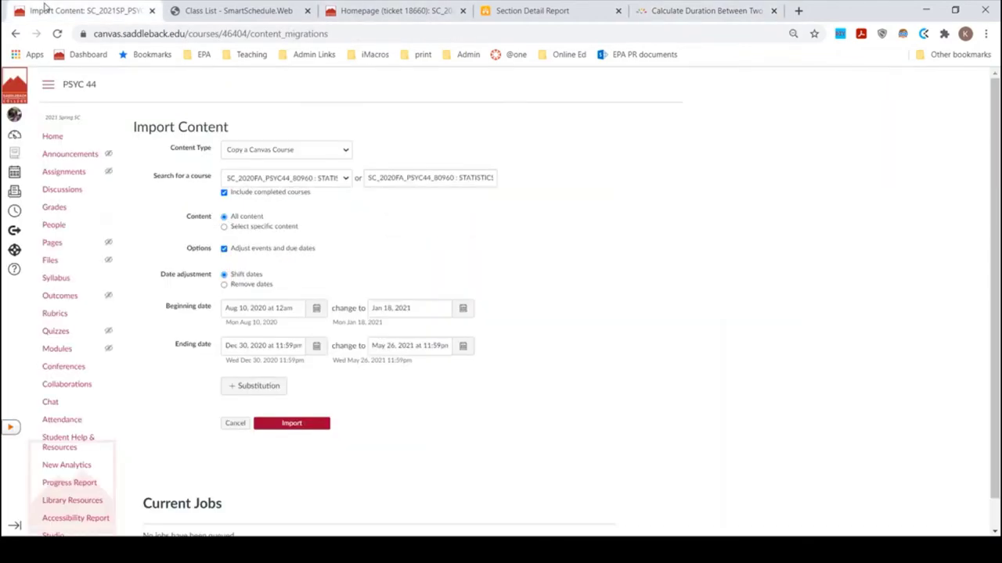
left_click(720, 10)
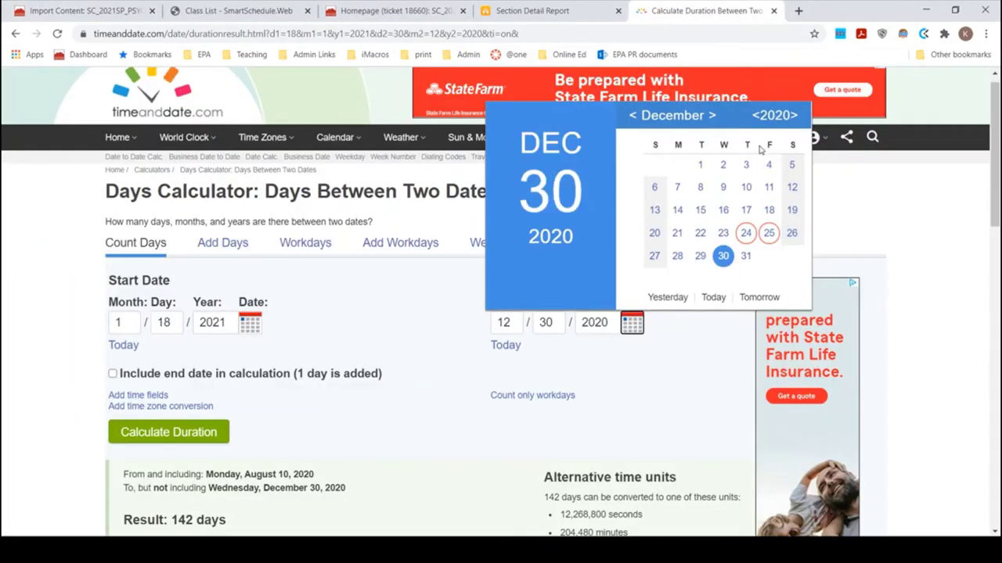
left_click(712, 116)
left_click(712, 116)
left_click(712, 116)
left_click(712, 116)
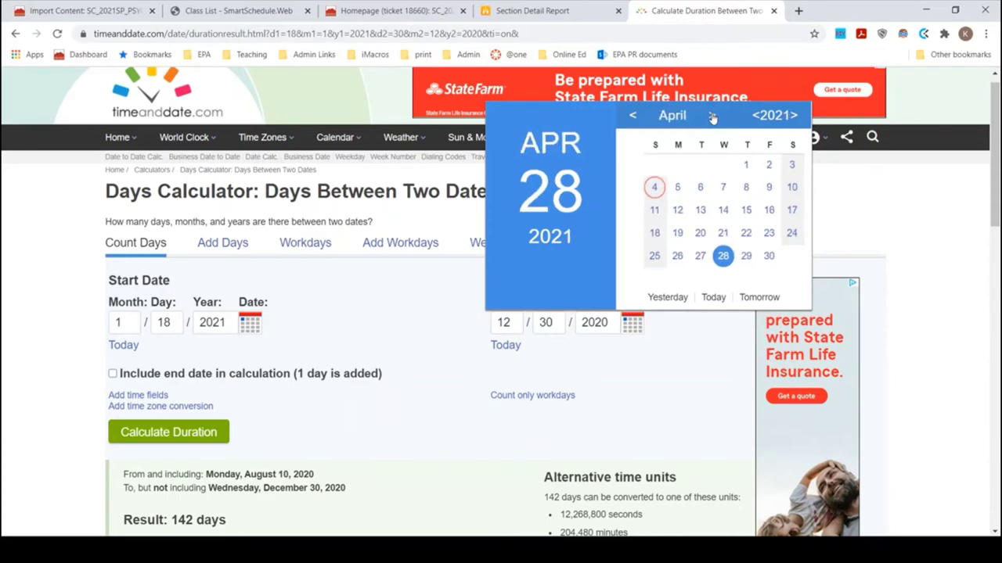
left_click(713, 116)
left_click(724, 256)
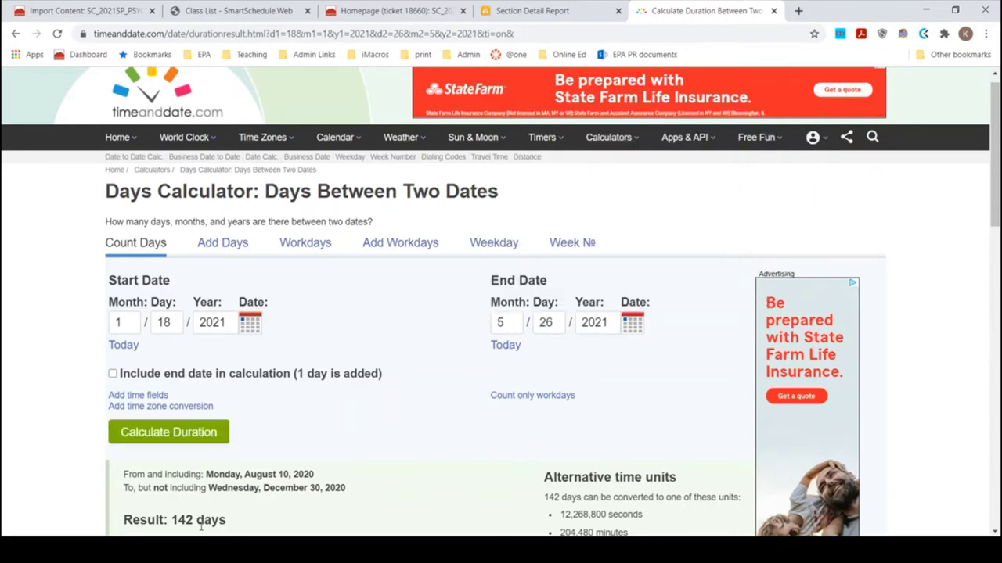
left_click(163, 431)
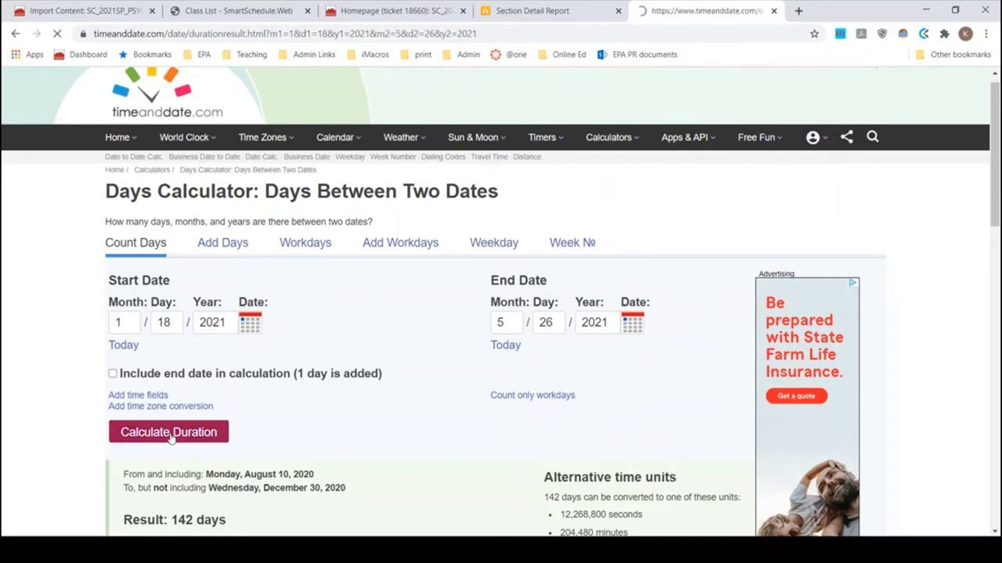
left_click_drag(995, 174, 995, 221)
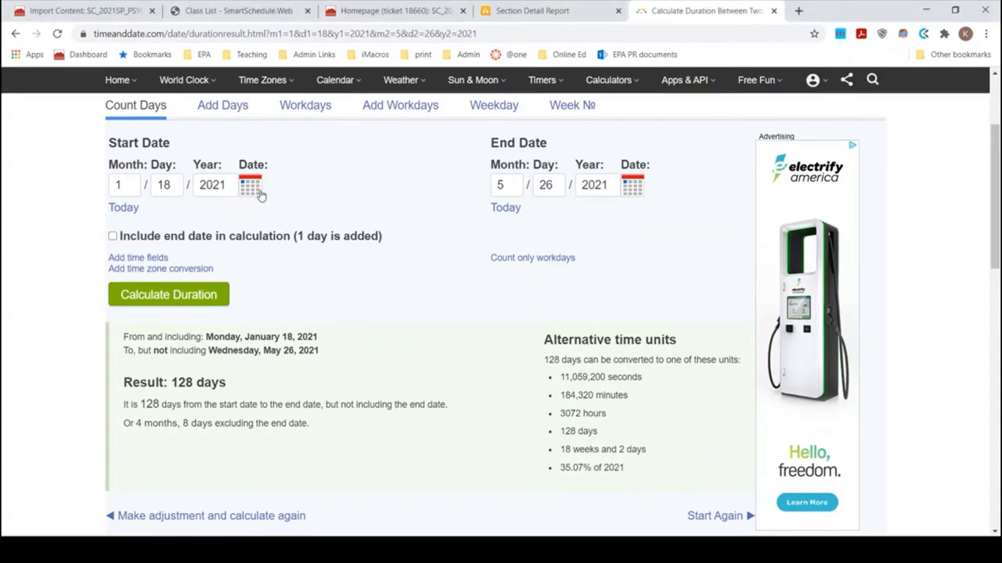
left_click(882, 472)
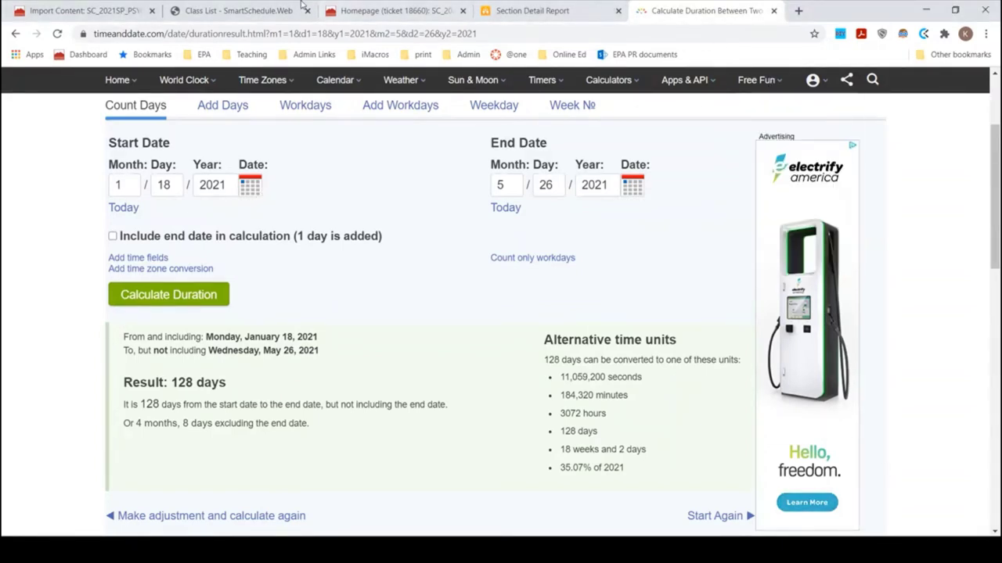
Step: Return to the Canvas import page and set the new beginning date to Jan 11, 2021
left_click(61, 5)
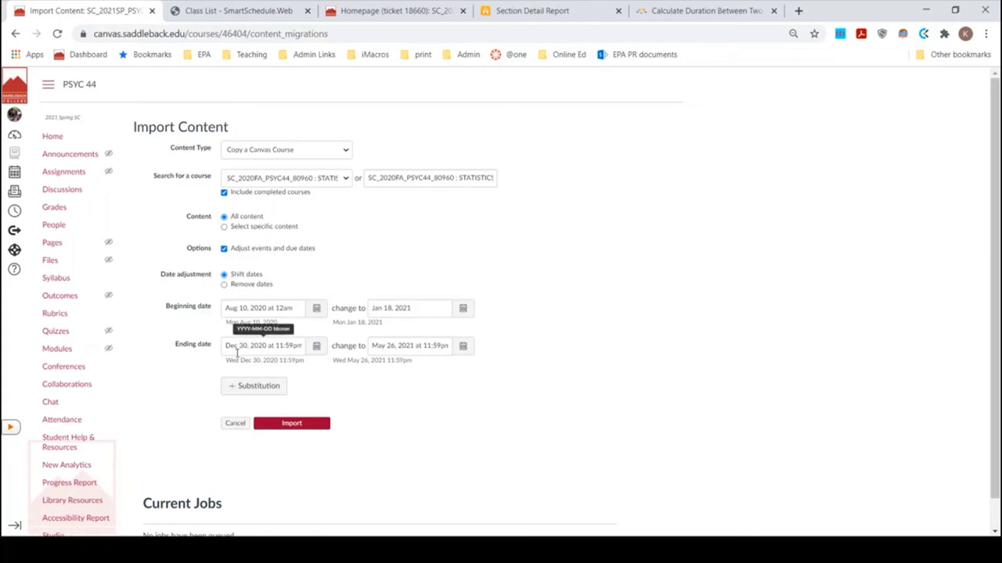
left_click(463, 309)
left_click(392, 383)
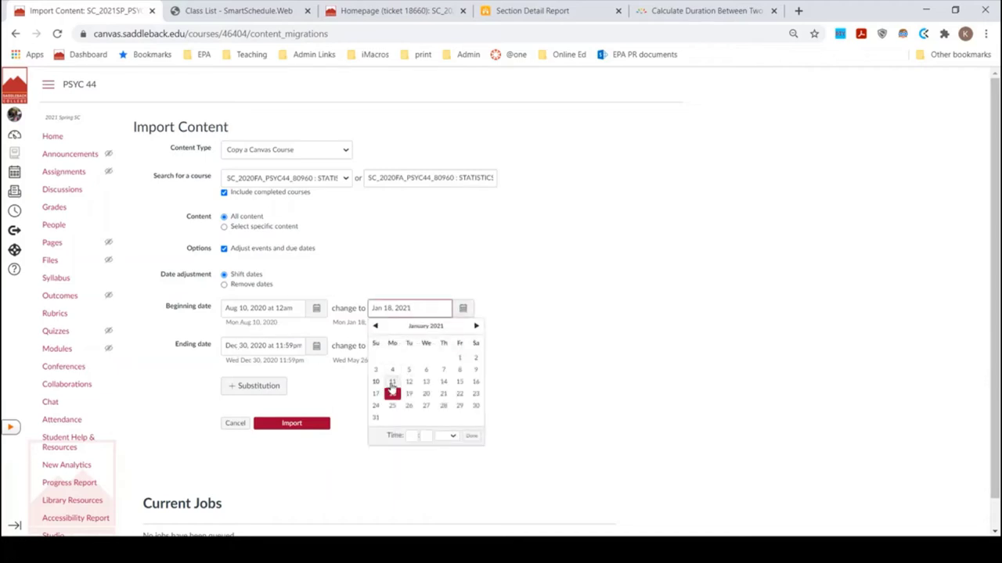
left_click(472, 436)
Step: Set the new ending date to Jun 2, 2021 at 11:59 pm
left_click(466, 349)
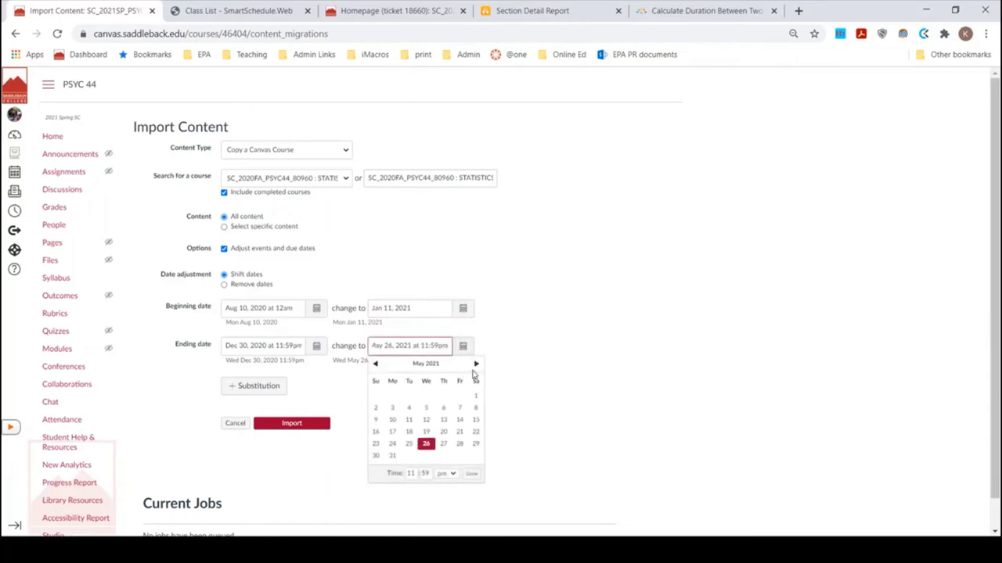
left_click(476, 364)
left_click(428, 396)
left_click(471, 462)
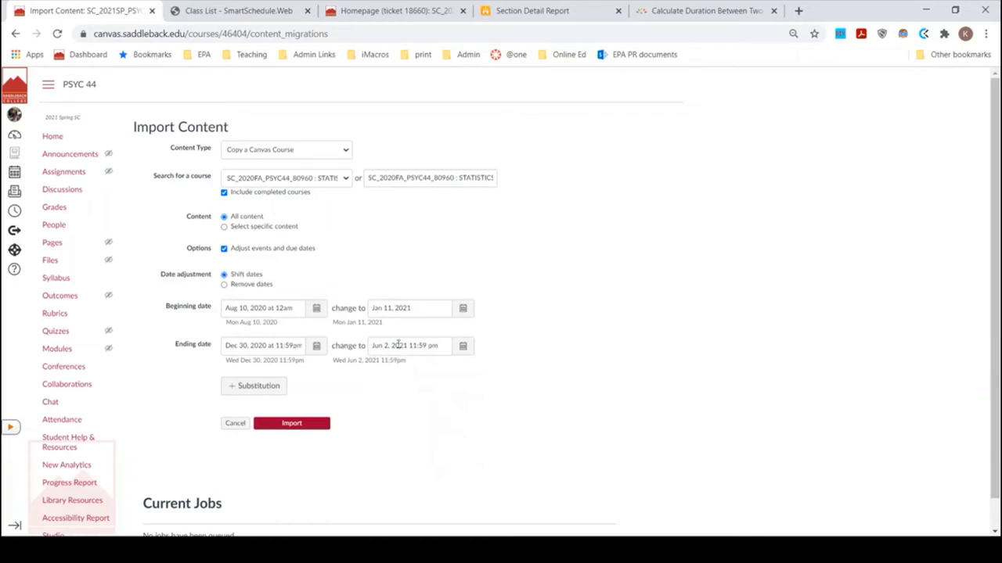
Step: Switch to the days calculator and set its start date to January 11, 2021
left_click(689, 11)
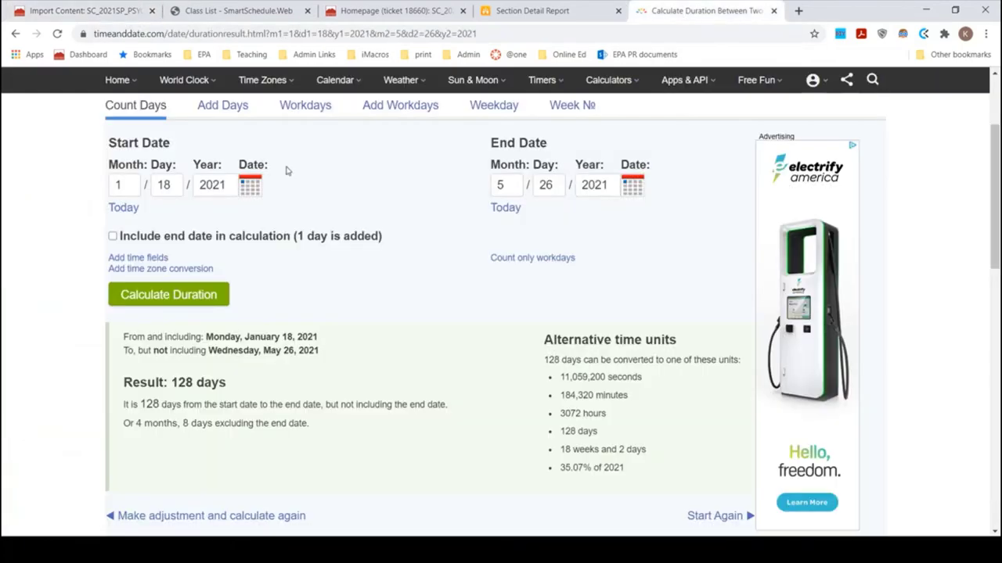
left_click(170, 185)
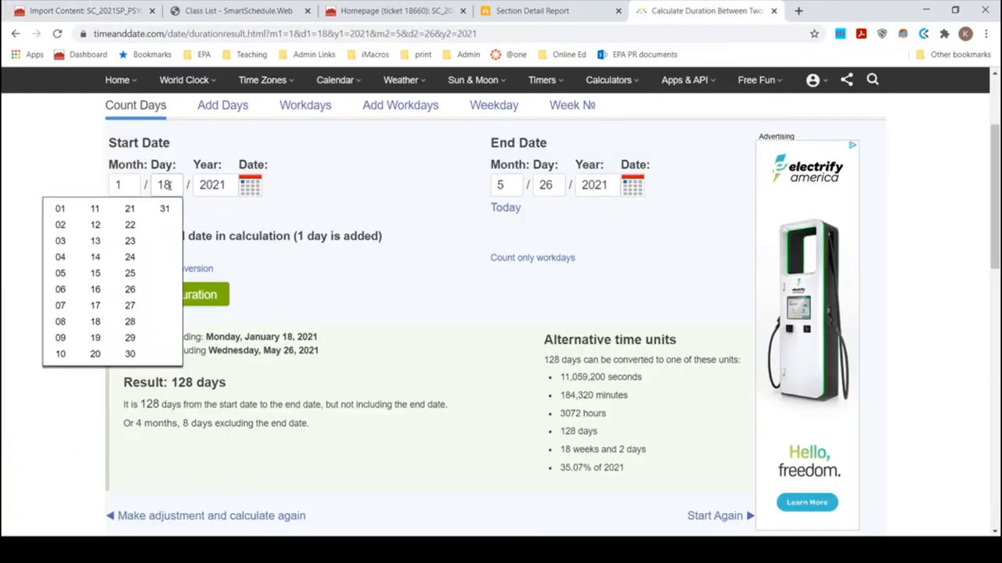
key("BackSpace")
type("1")
left_click(629, 223)
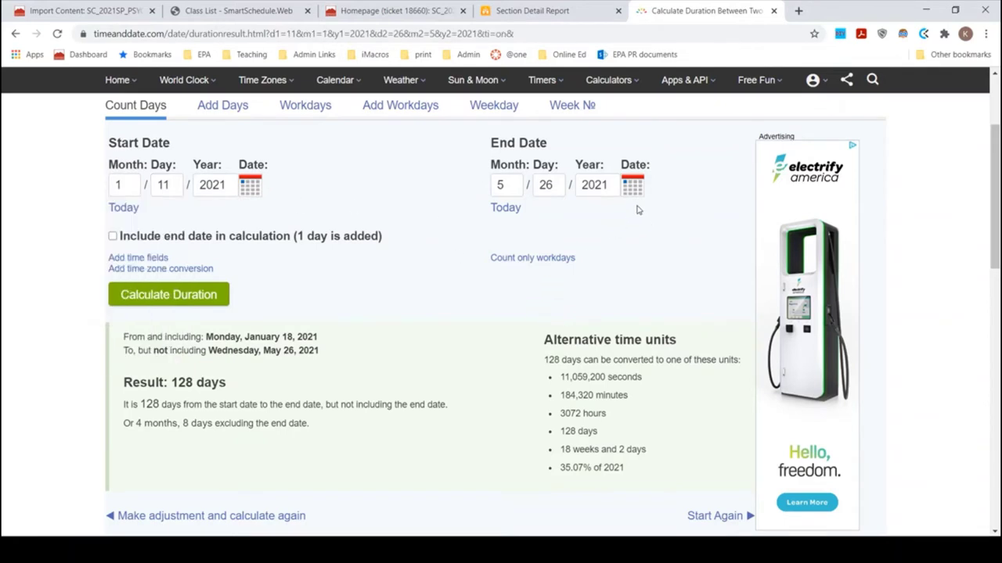
Step: Set the calculator's end date to June 2, 2021 and calculate the duration
left_click(632, 185)
left_click(711, 212)
left_click(723, 262)
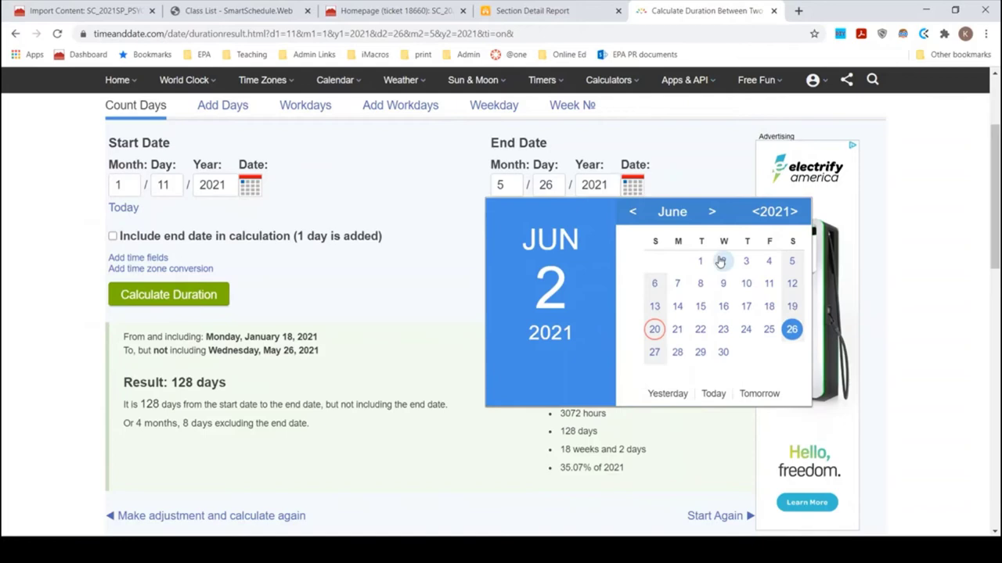
left_click(180, 297)
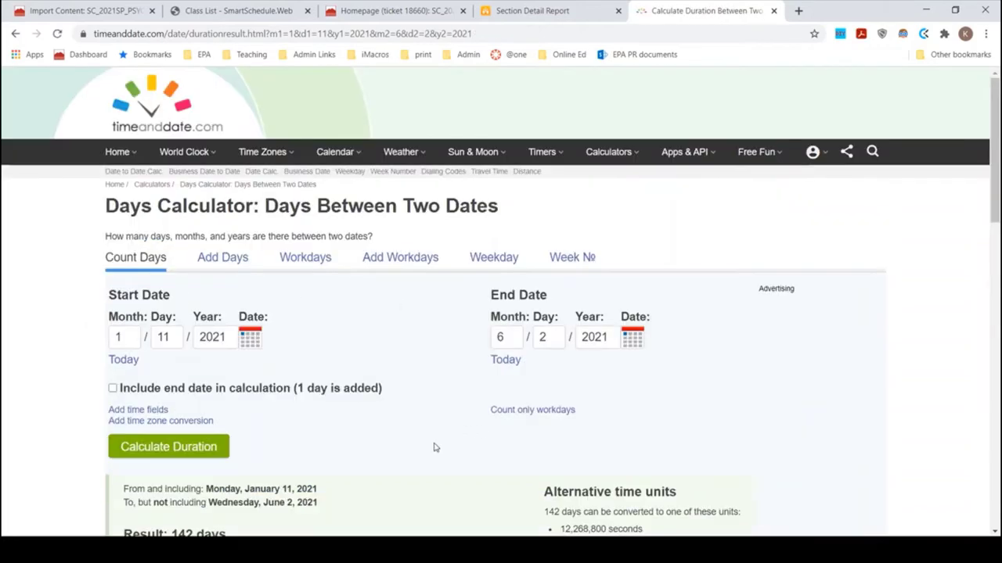
Step: Return to the Canvas import page and start the course import with the shifted dates
left_click(78, 11)
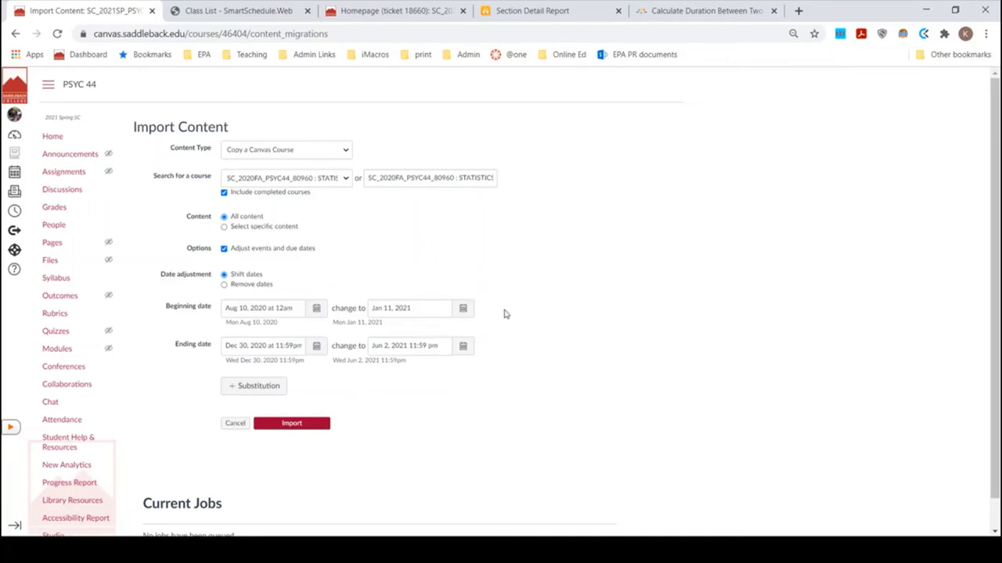
left_click(284, 424)
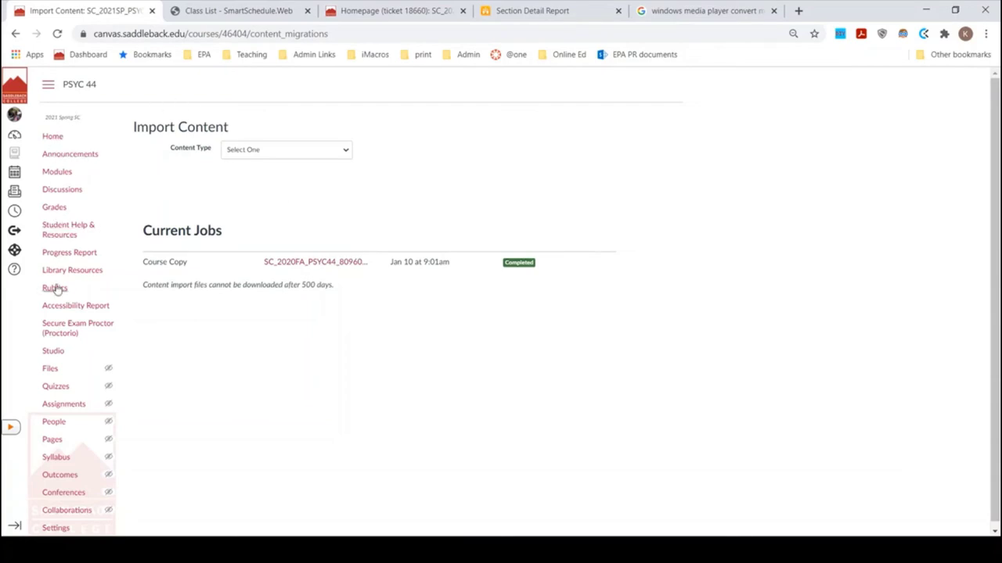
Step: Review the imported due dates in the course's assignments list and in the January 2021 calendar
left_click(67, 404)
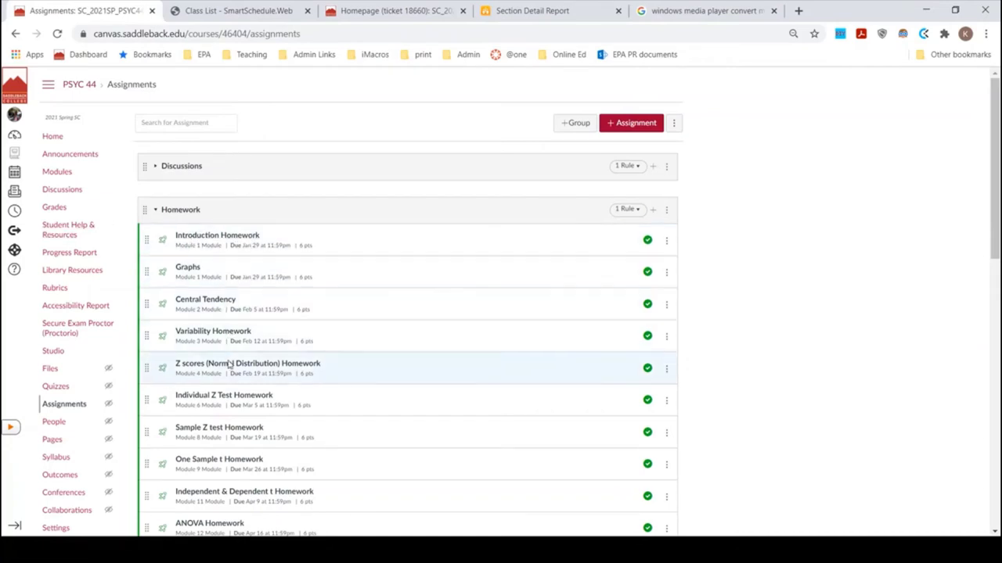
left_click(15, 174)
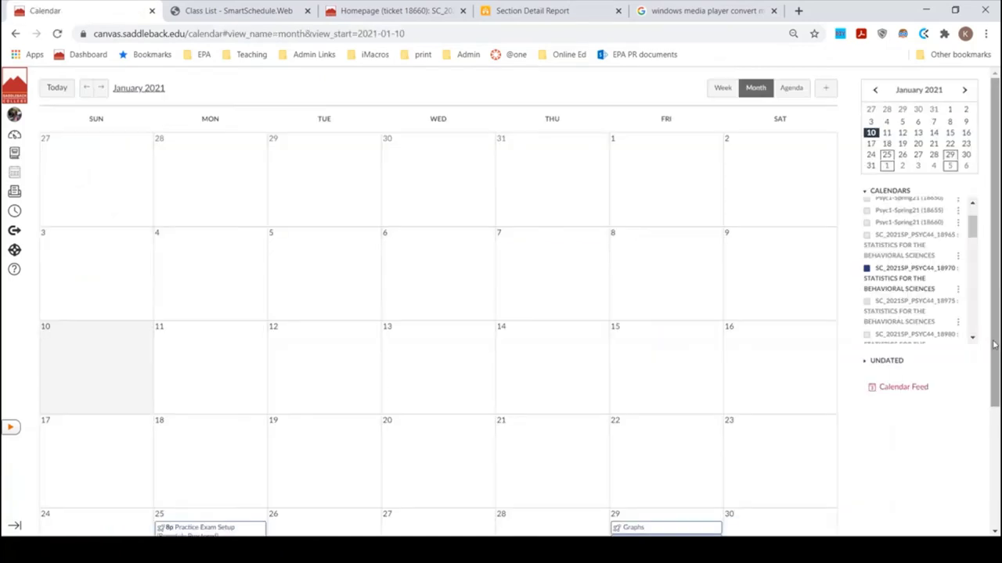
scroll(988, 454, "down", 2)
scroll(987, 454, "down", 1)
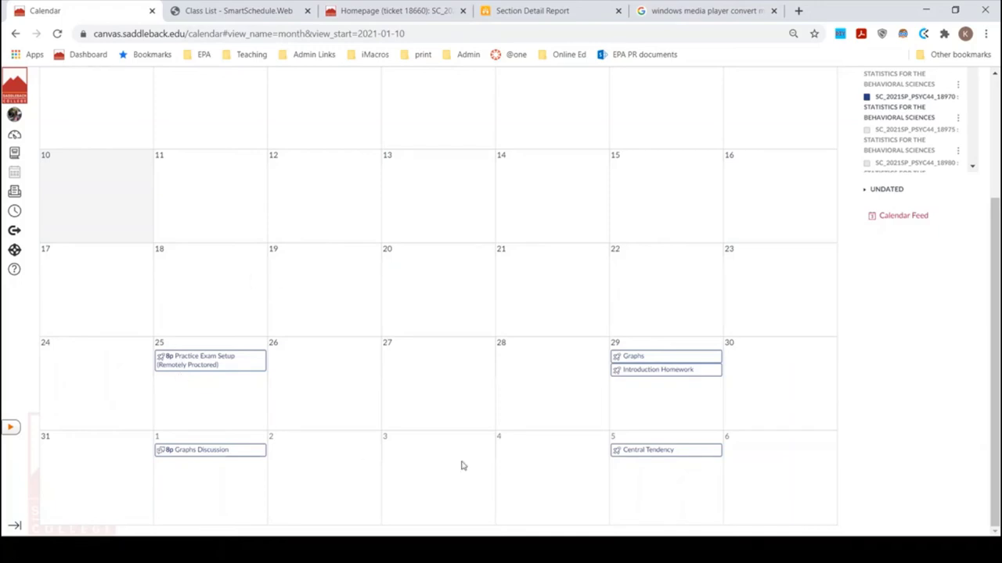
left_click(995, 191)
Step: Examine the shifted due dates month by month in the calendar from February through May 2021
left_click(101, 87)
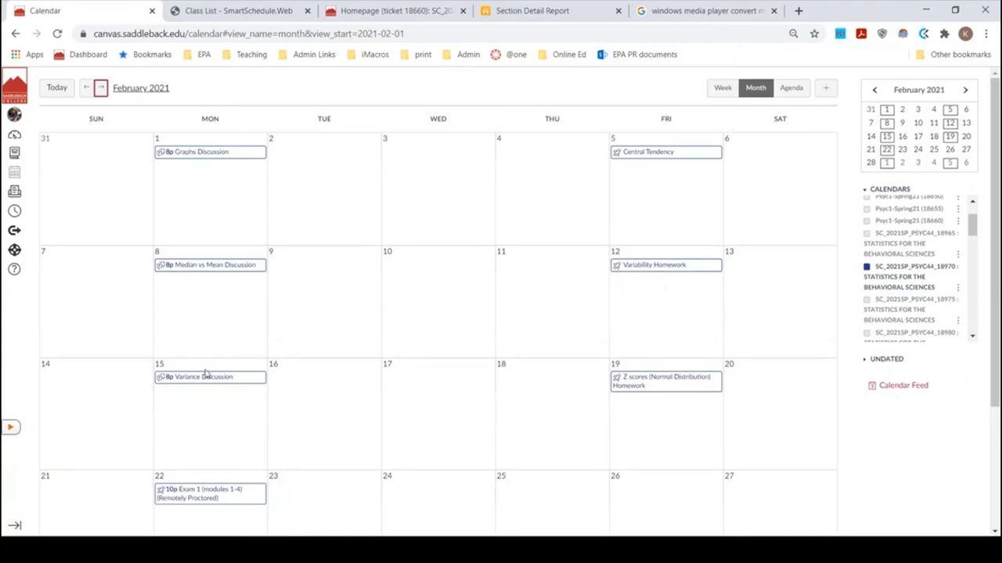
left_click(101, 89)
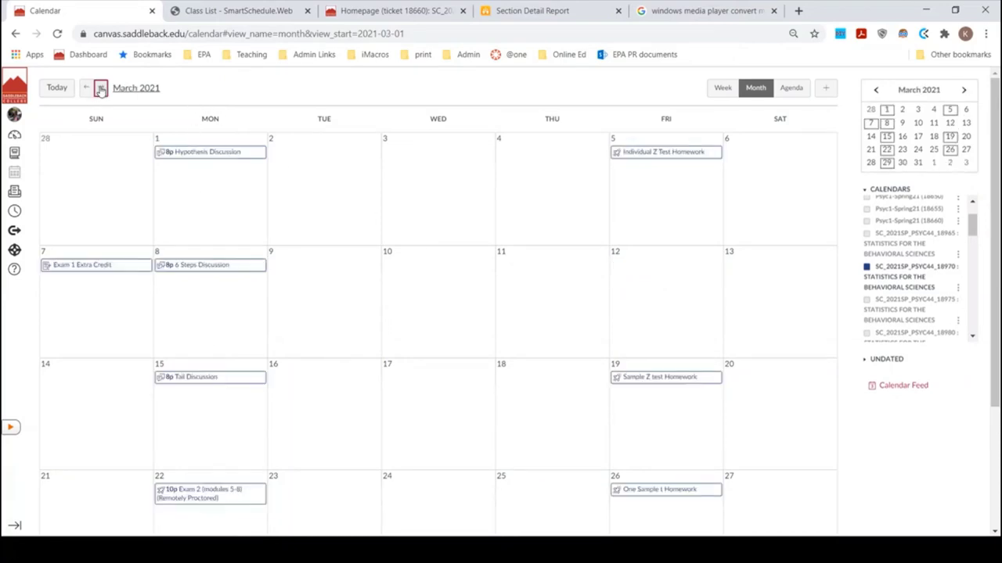
left_click(101, 89)
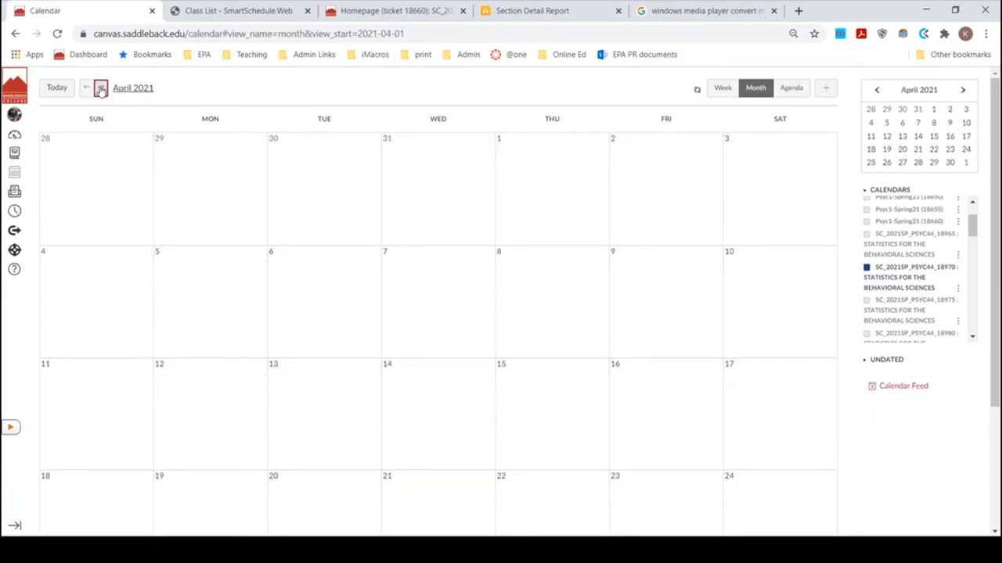
left_click(101, 88)
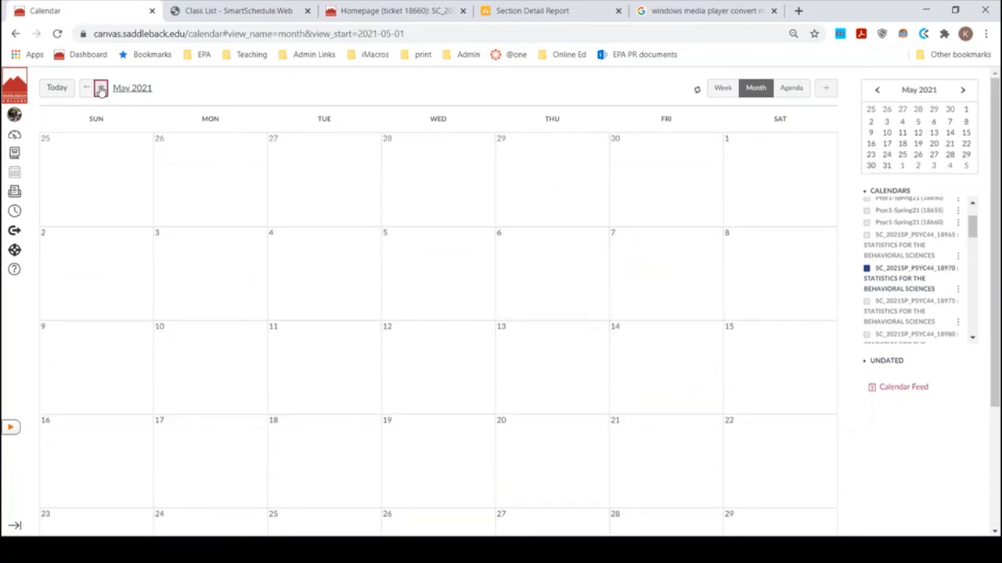
scroll(771, 292, "down", 3)
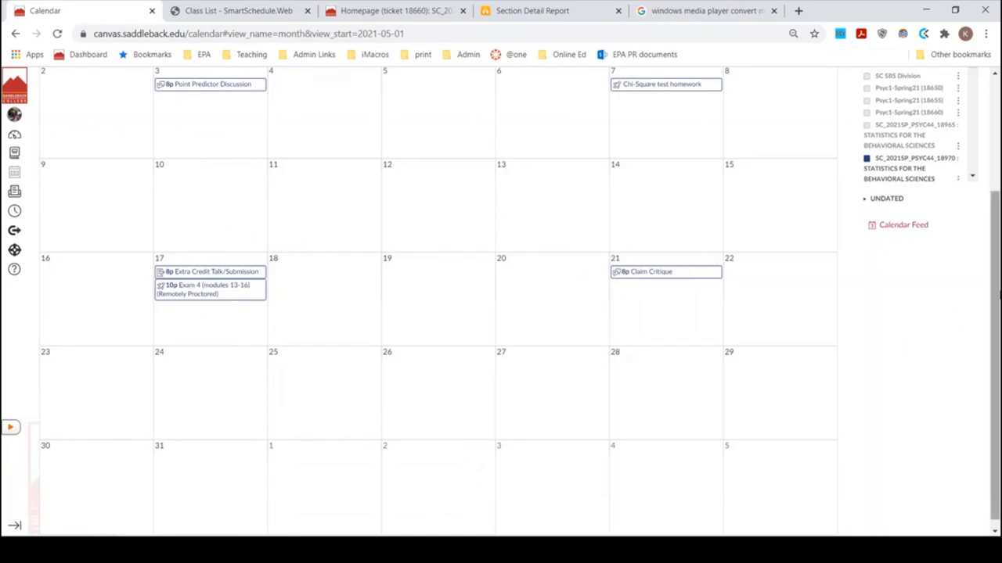
left_click_drag(995, 299, 997, 164)
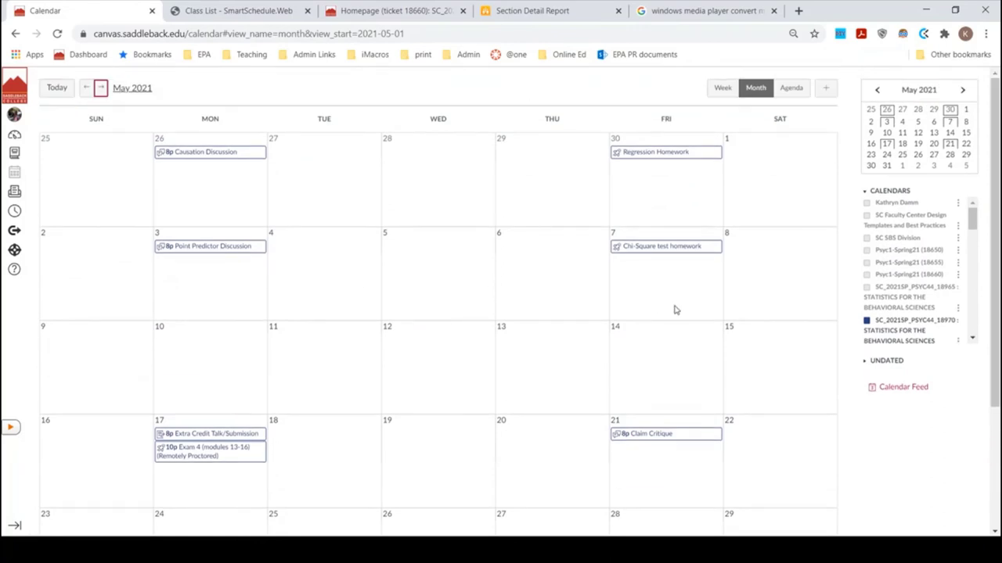
left_click_drag(996, 207, 998, 356)
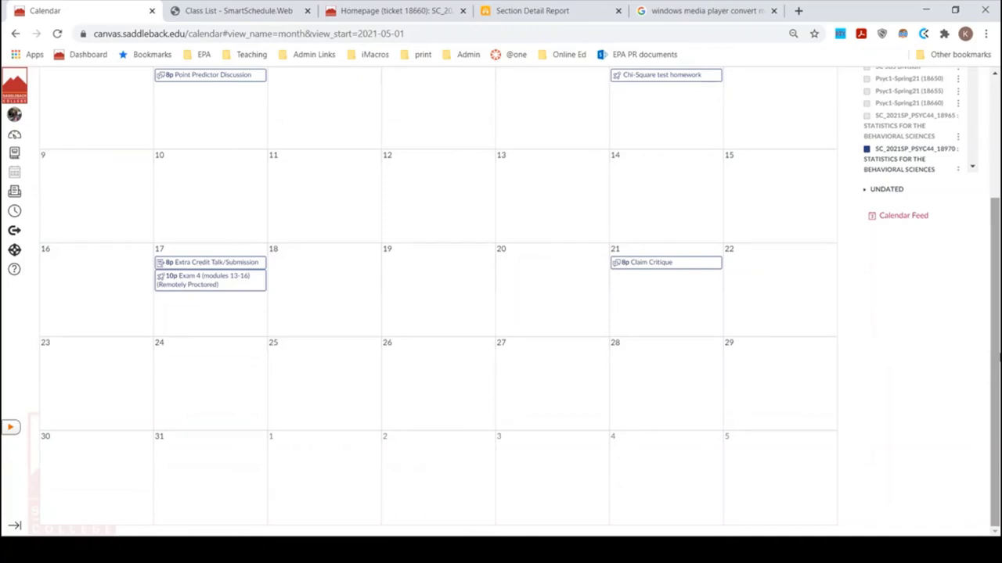
left_click_drag(996, 358, 996, 207)
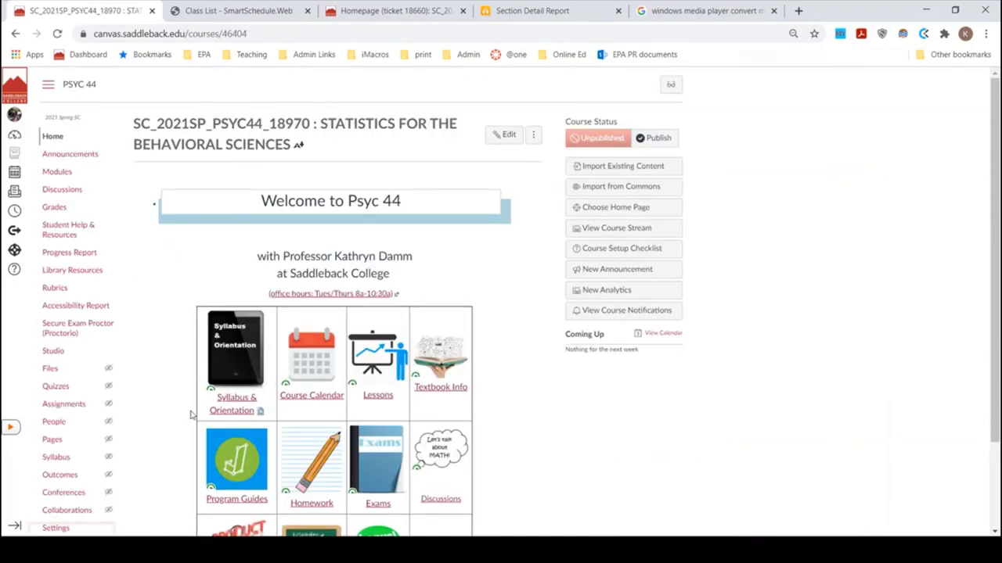
Step: Open the settings of the Spring 2021 PSYC 44 course
scroll(193, 414, "down", 2)
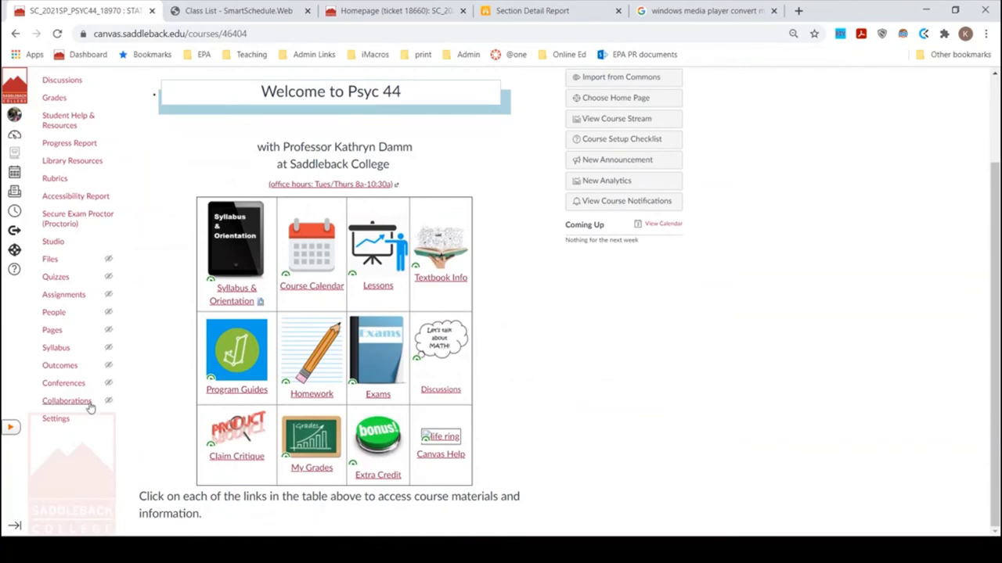
left_click(56, 423)
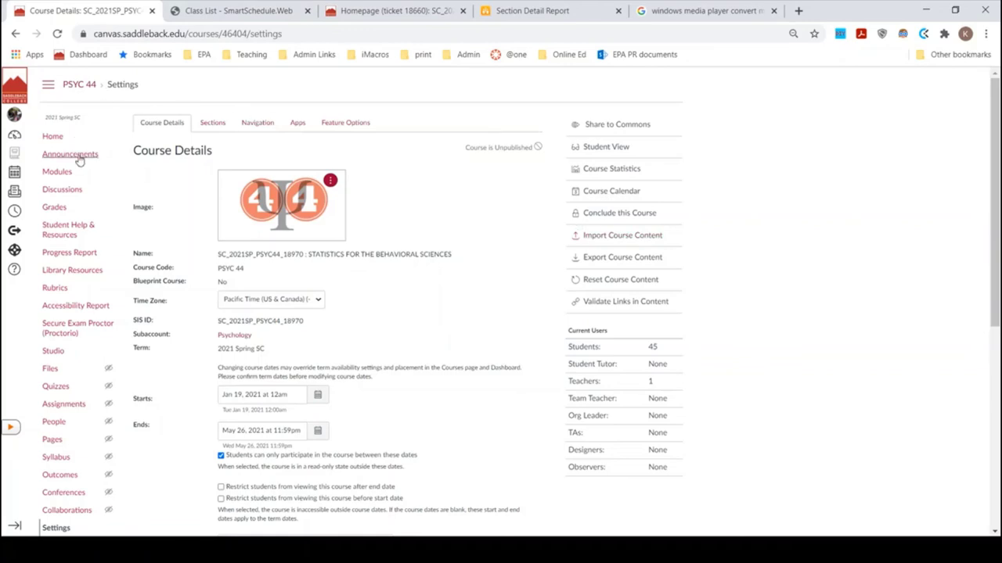
Step: Open the course announcements and compare the posting dates on the first and third pages
left_click(79, 156)
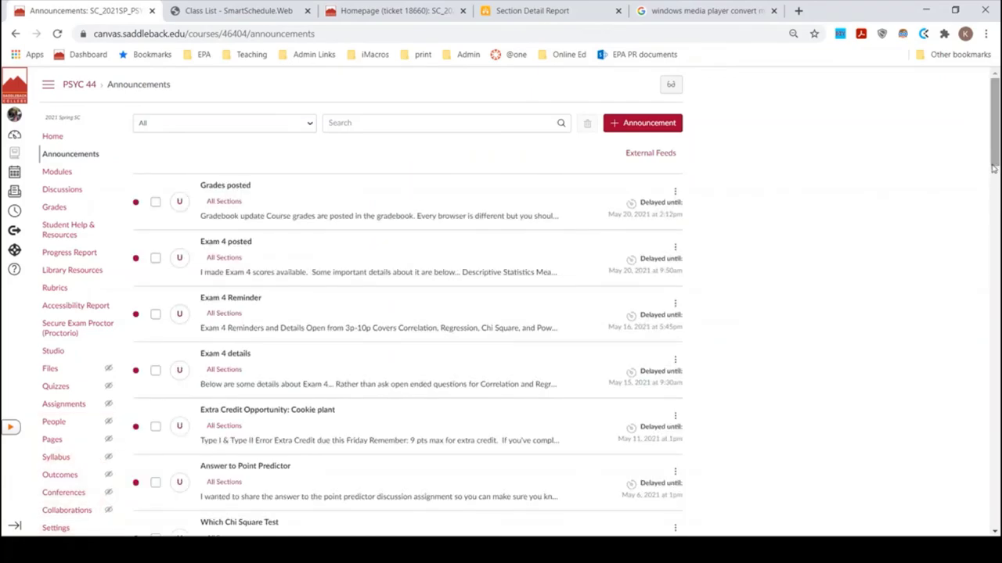
left_click_drag(994, 162, 994, 522)
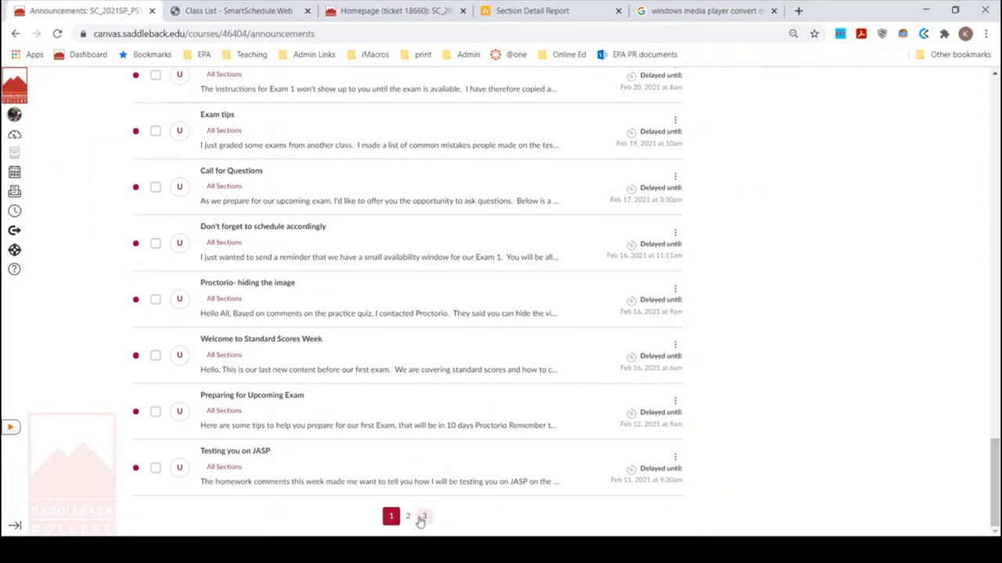
left_click(422, 517)
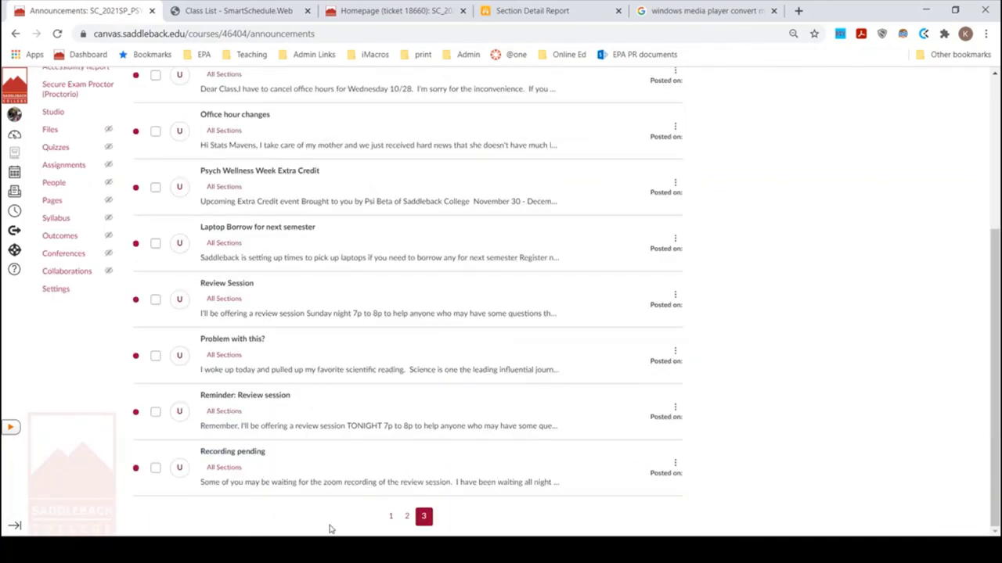
left_click(391, 517)
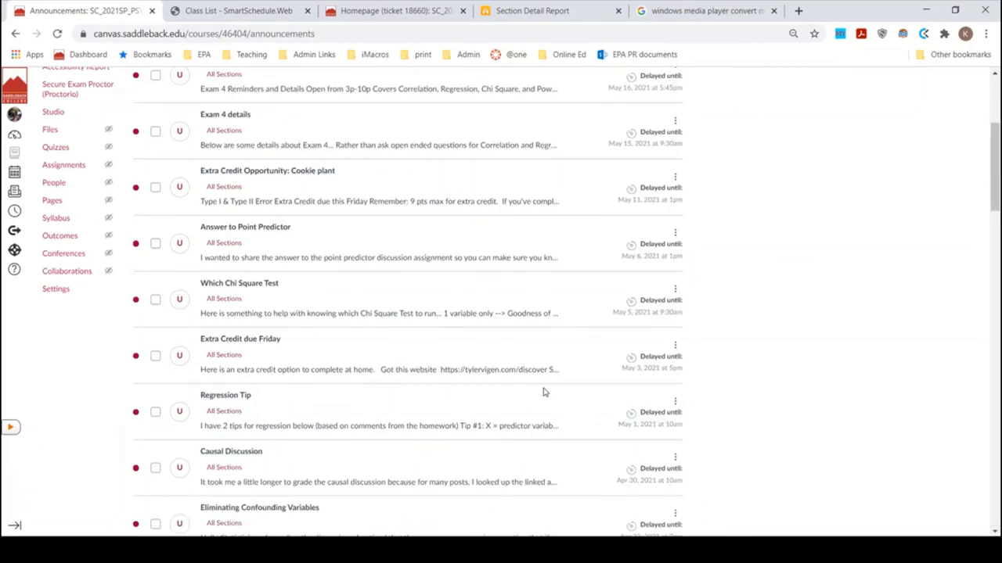
left_click(995, 423)
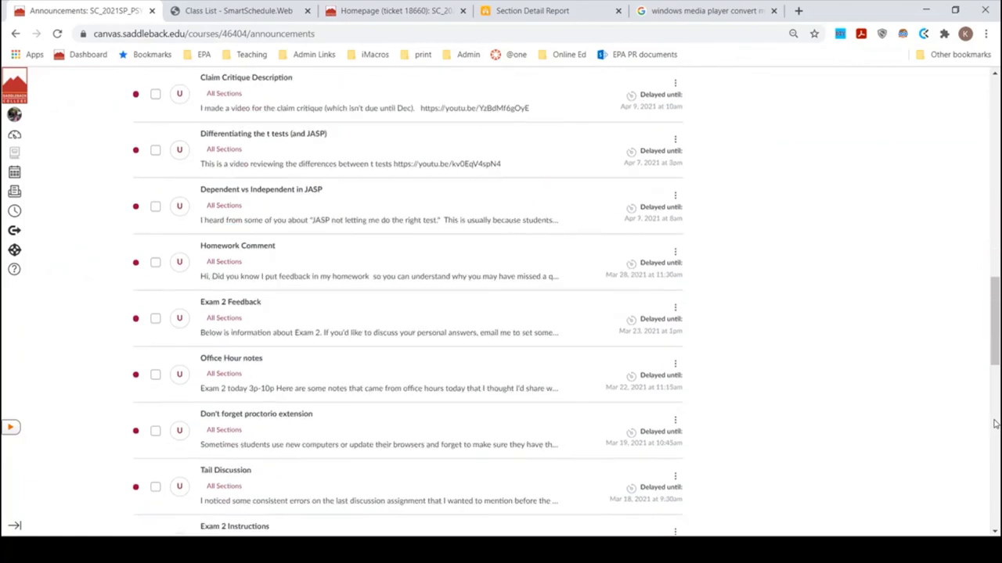
left_click_drag(996, 423, 968, 526)
Step: Delete the "Recording pending" and "Problem with this?" announcements on page 3 of the announcements list
left_click(424, 517)
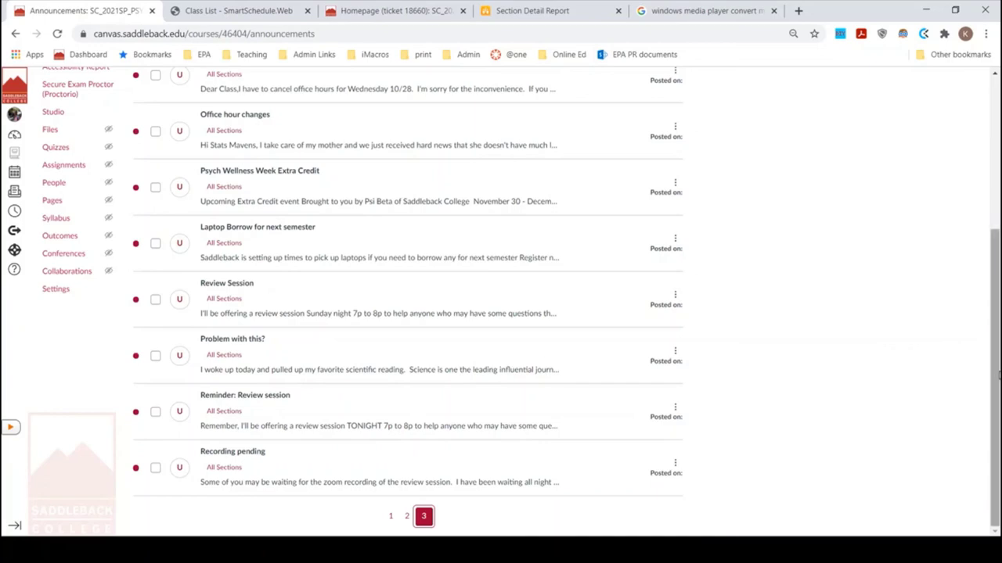
mouse_move(996, 383)
left_mouse_down()
mouse_move(995, 231)
mouse_move(995, 384)
left_mouse_up()
left_click(155, 468)
left_click(155, 356)
left_click_drag(996, 292, 991, 123)
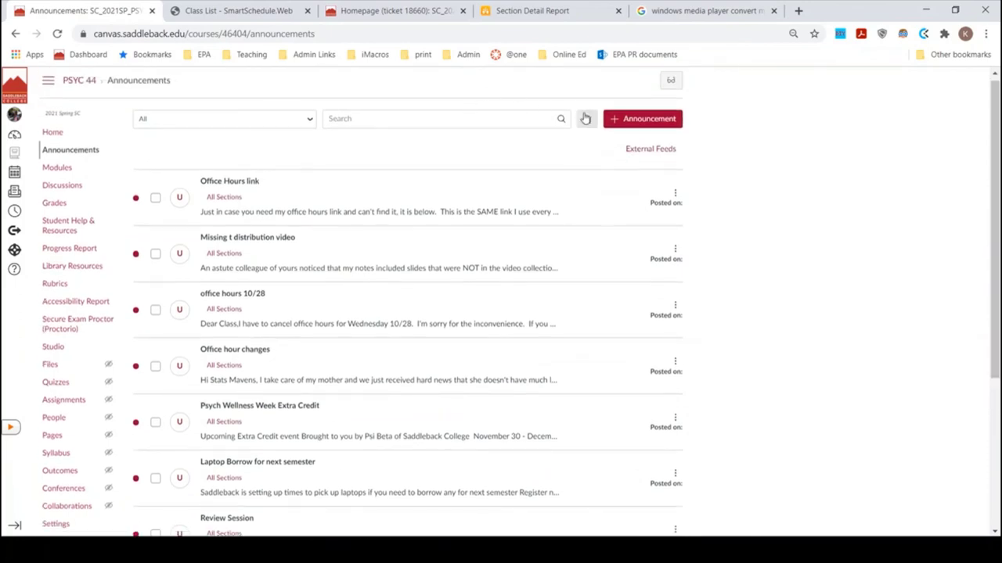
left_click(587, 123)
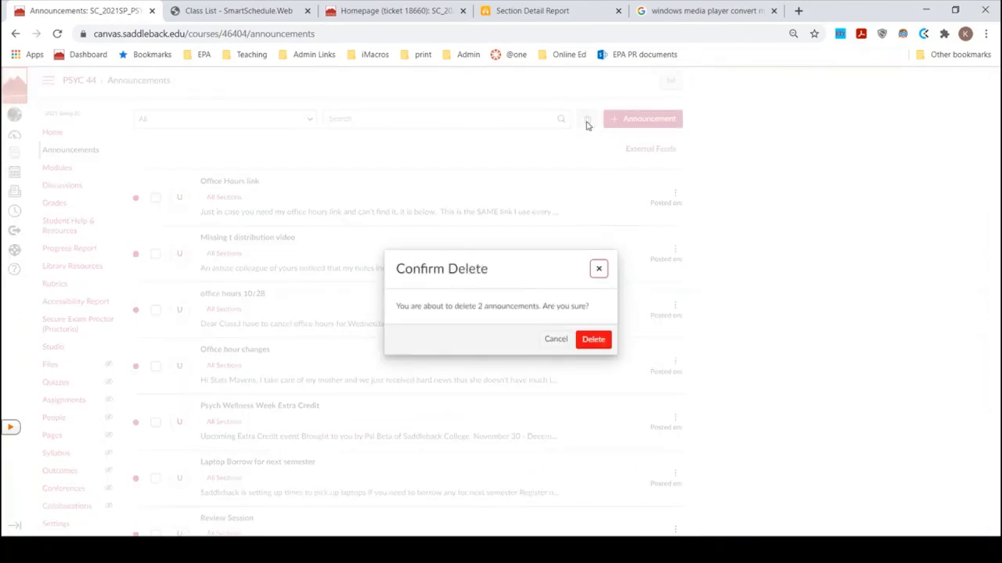
left_click(598, 339)
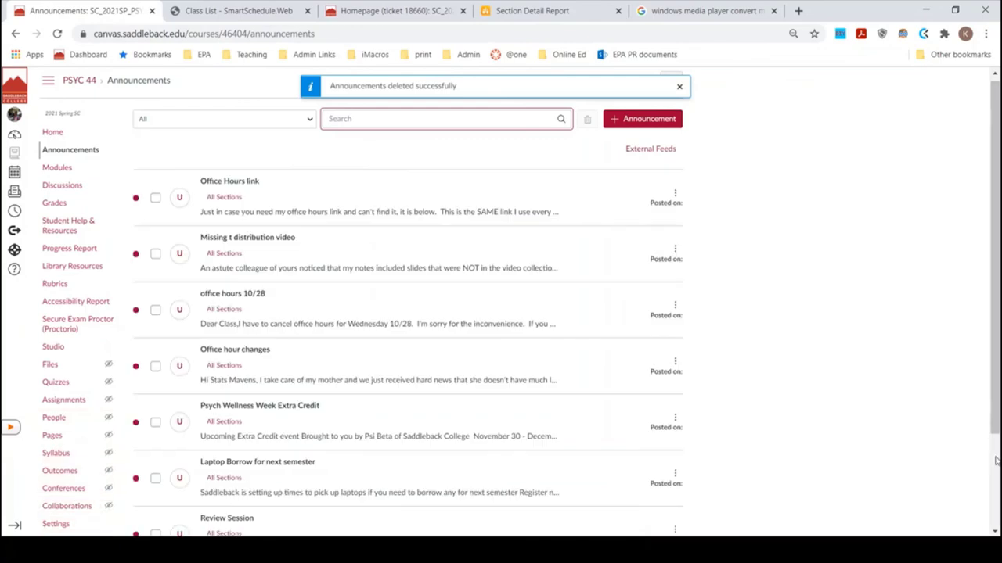
Step: On announcements page 2, select "Course Tour Video", "office hours by phone today" and "Downloading and uploading data to use with online JASP"
scroll(996, 446, "down", 5)
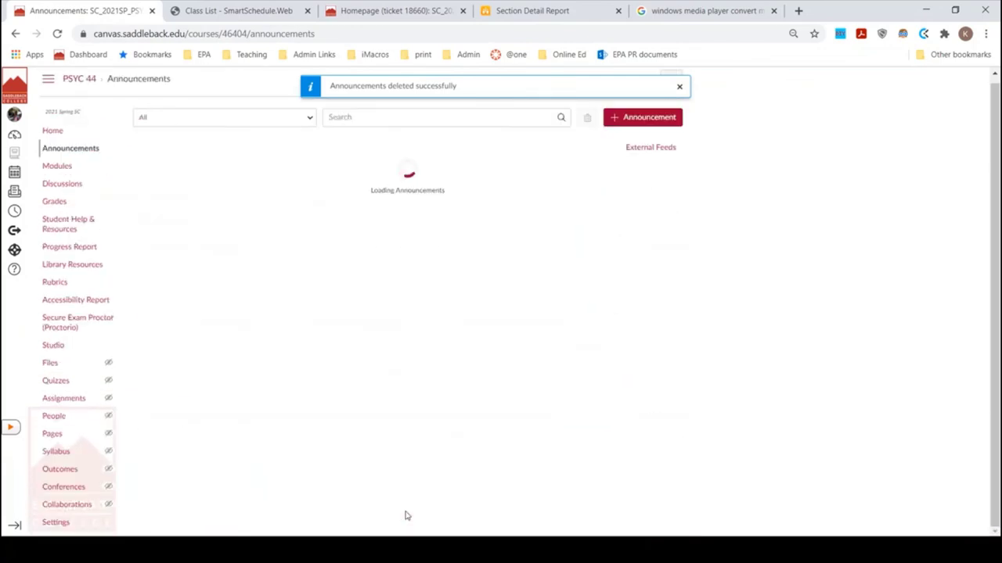
left_click(406, 516)
scroll(991, 230, "down", 2)
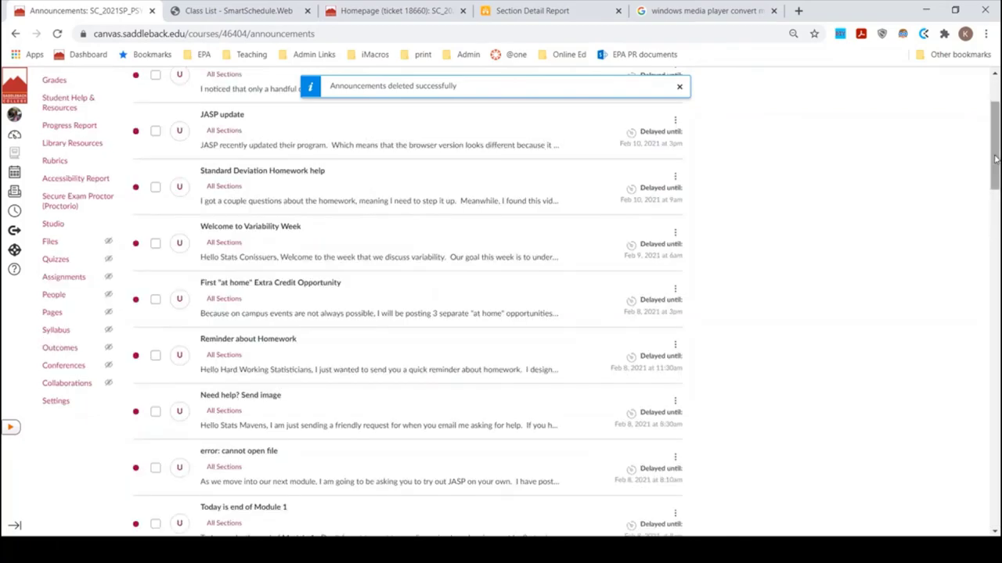
left_click_drag(994, 159, 992, 417)
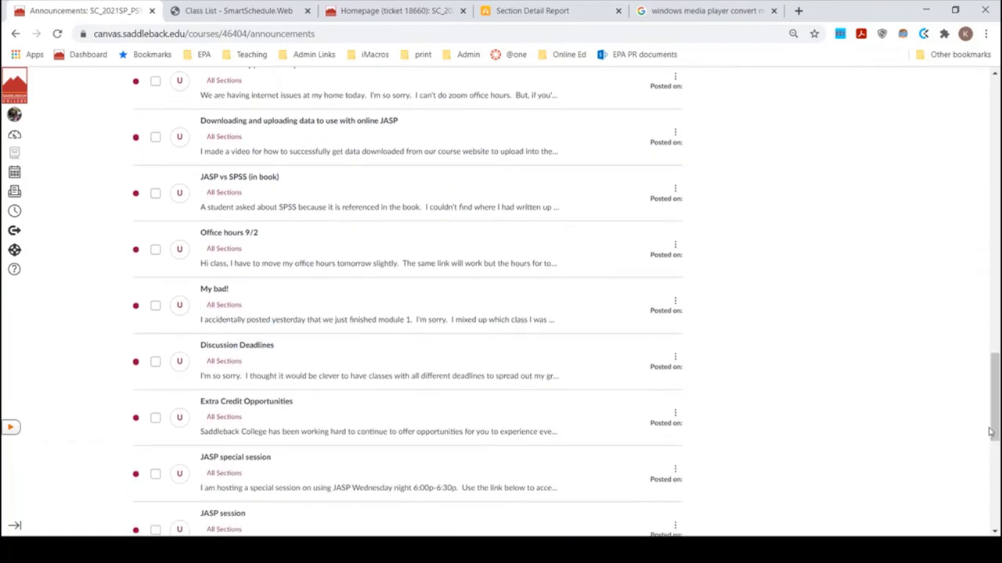
left_click_drag(991, 432, 991, 365)
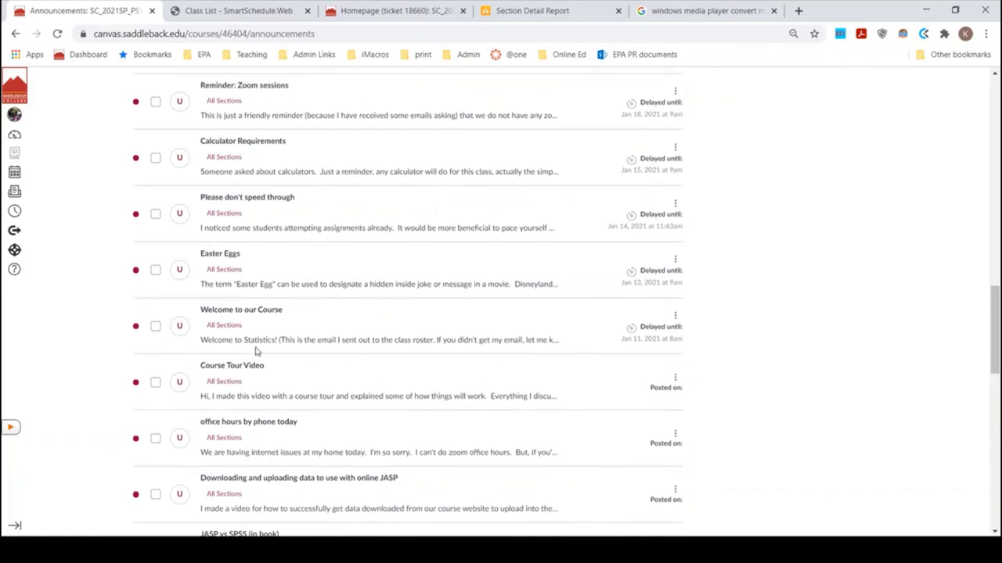
mouse_move(224, 328)
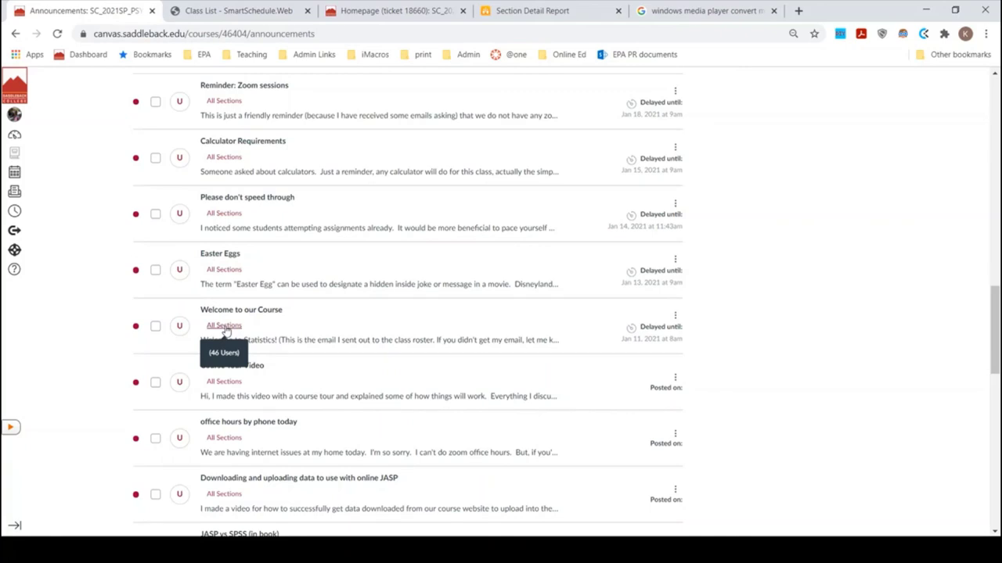
left_click(155, 383)
left_click(155, 439)
left_click(156, 496)
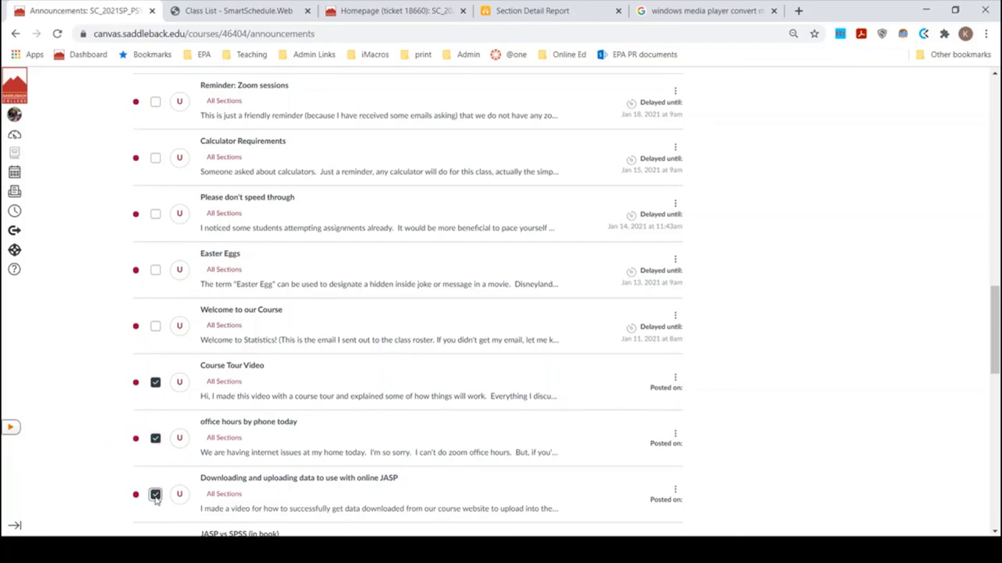